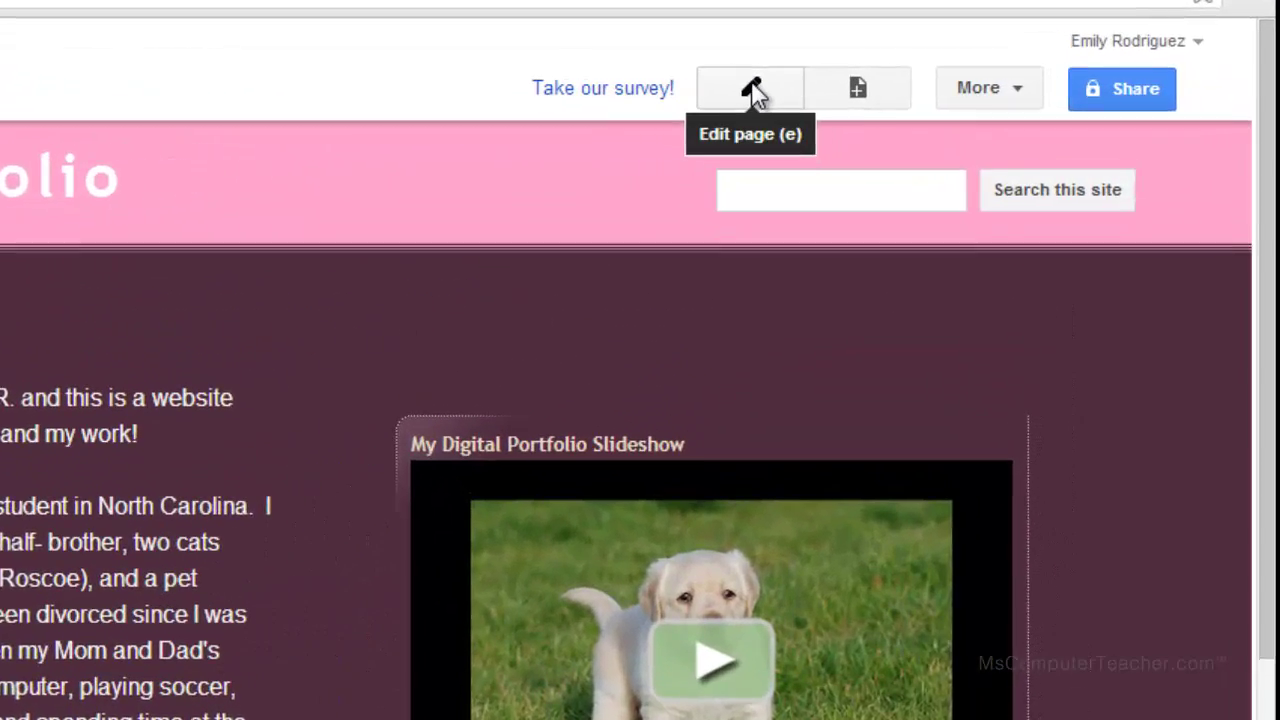
click(750, 90)
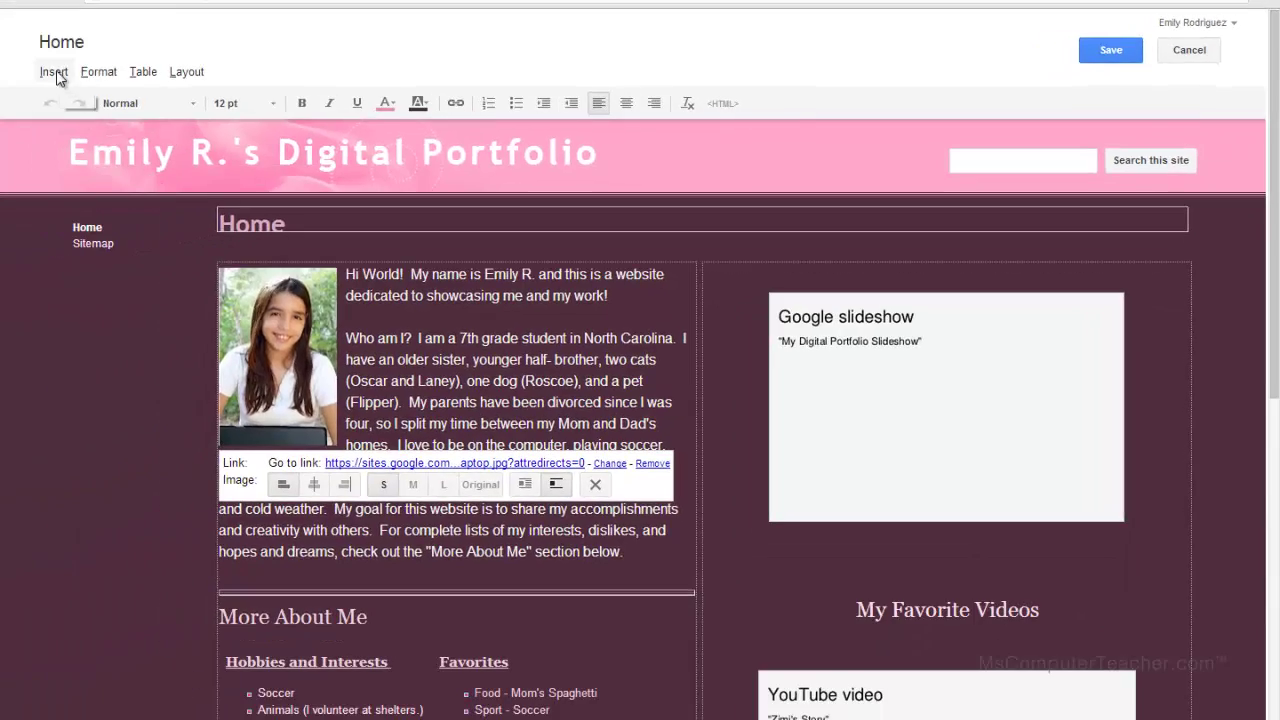
click(54, 72)
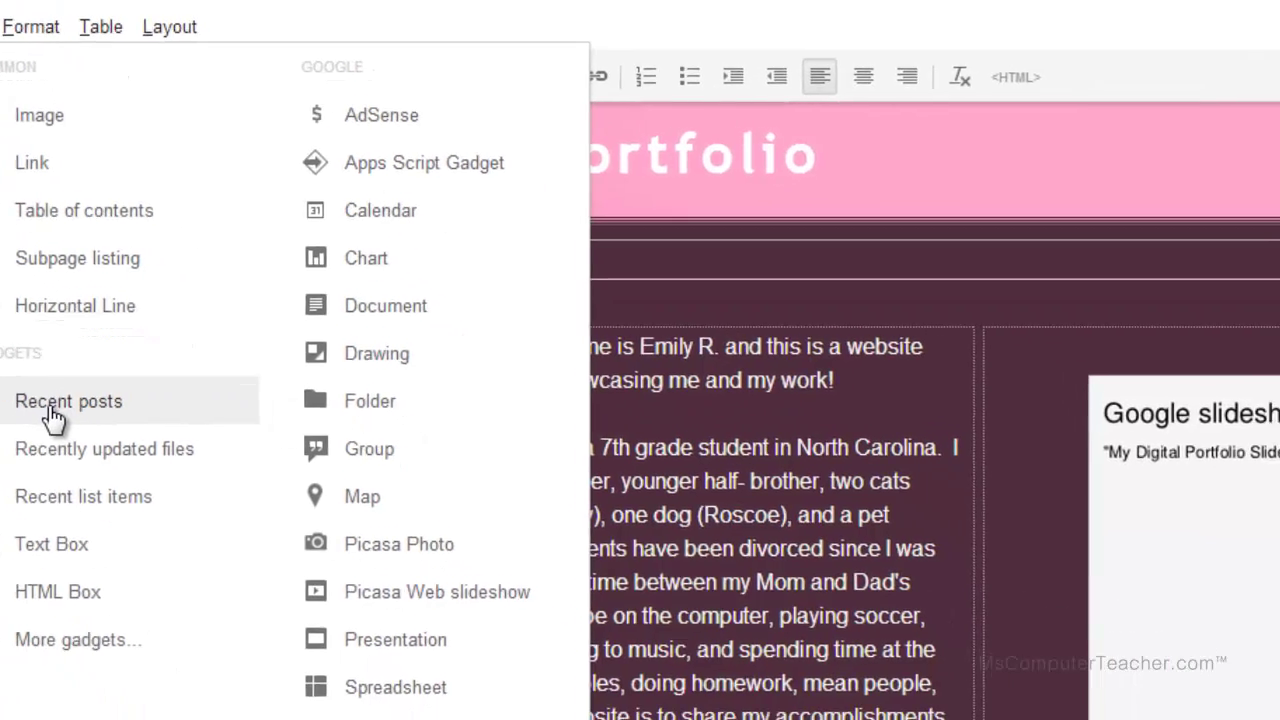
click(178, 500)
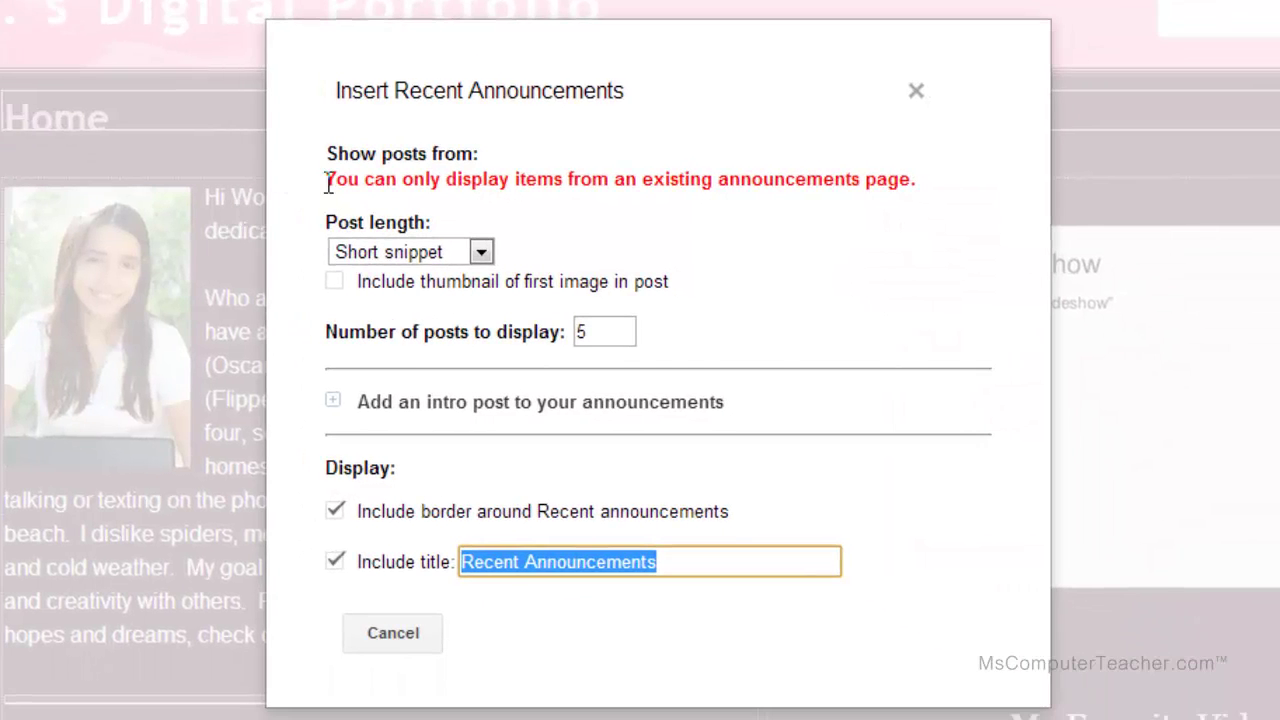
drag(327, 185, 928, 184)
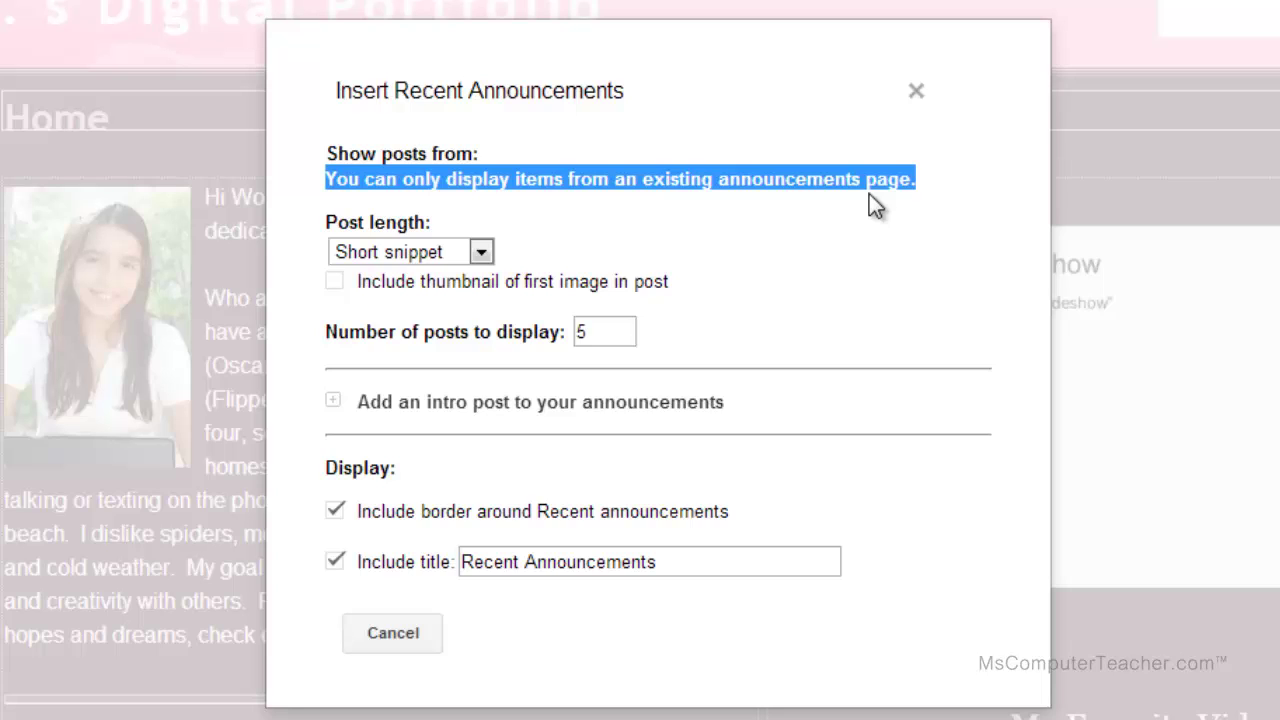
click(393, 634)
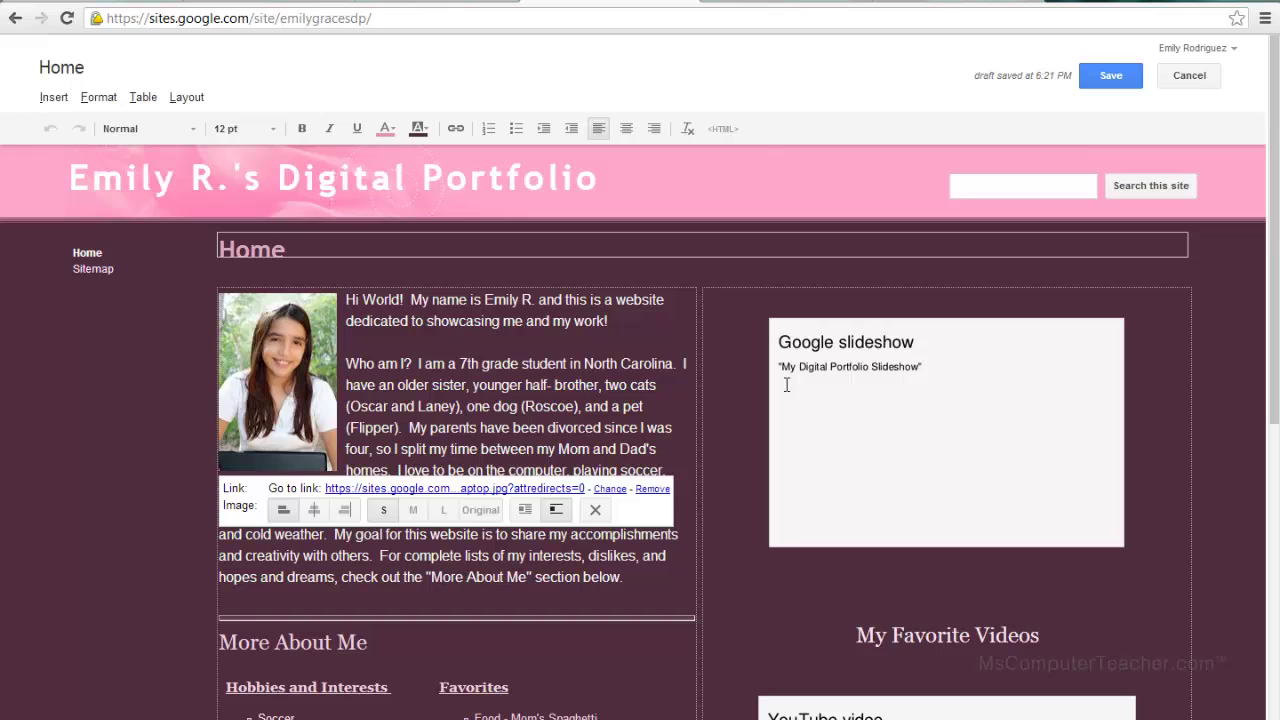
click(1111, 78)
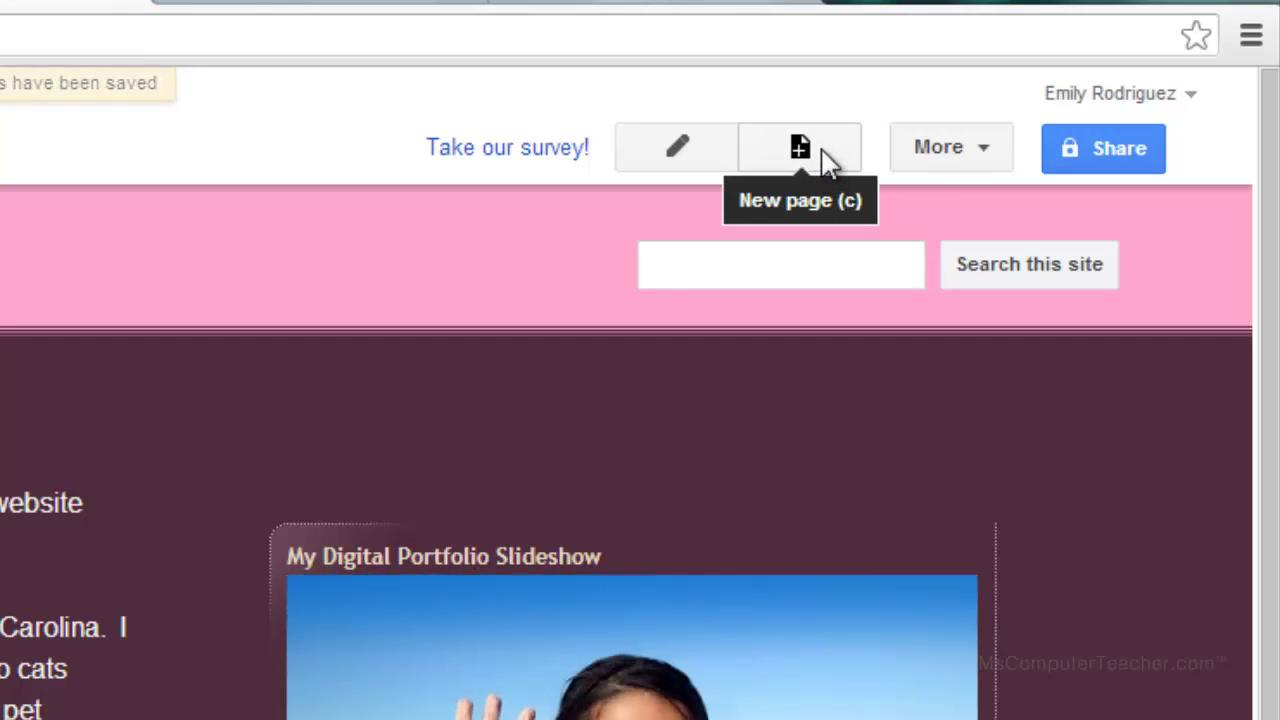
Start a new page in the site and name it Recent Announcements
click(822, 155)
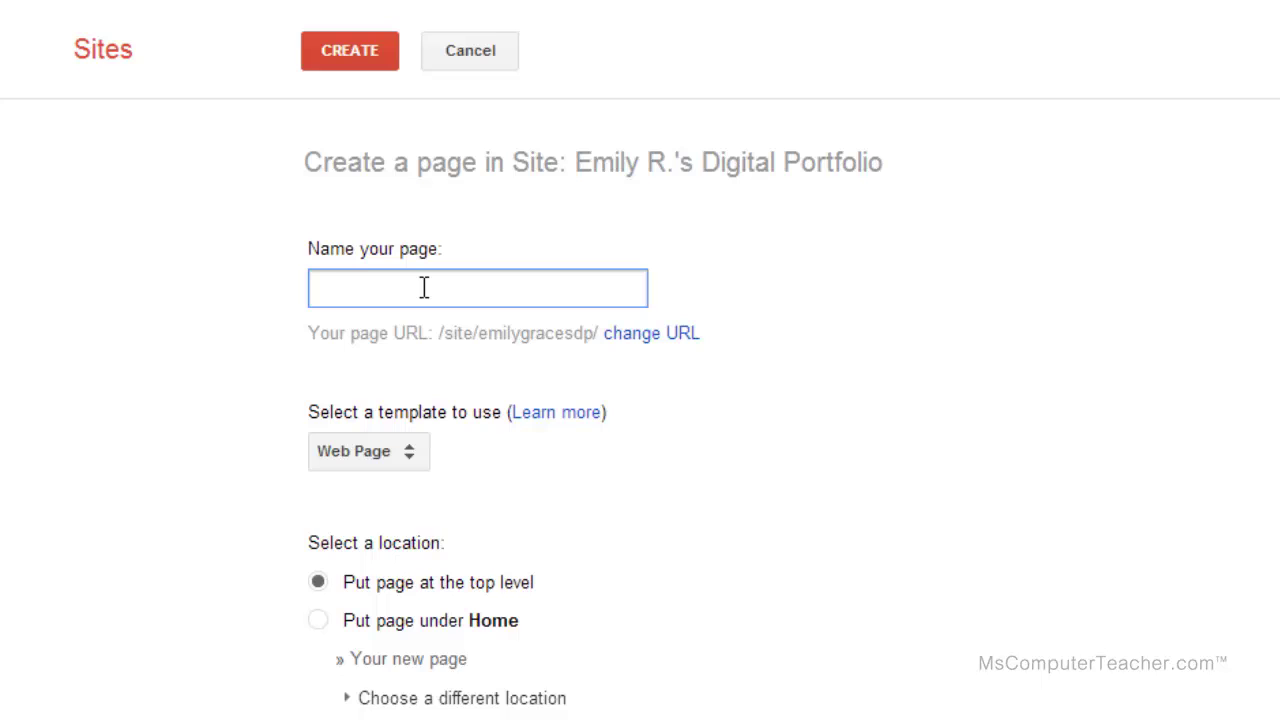
text(RE)
key(BackSpace)
text(e)
key(BackSpace)
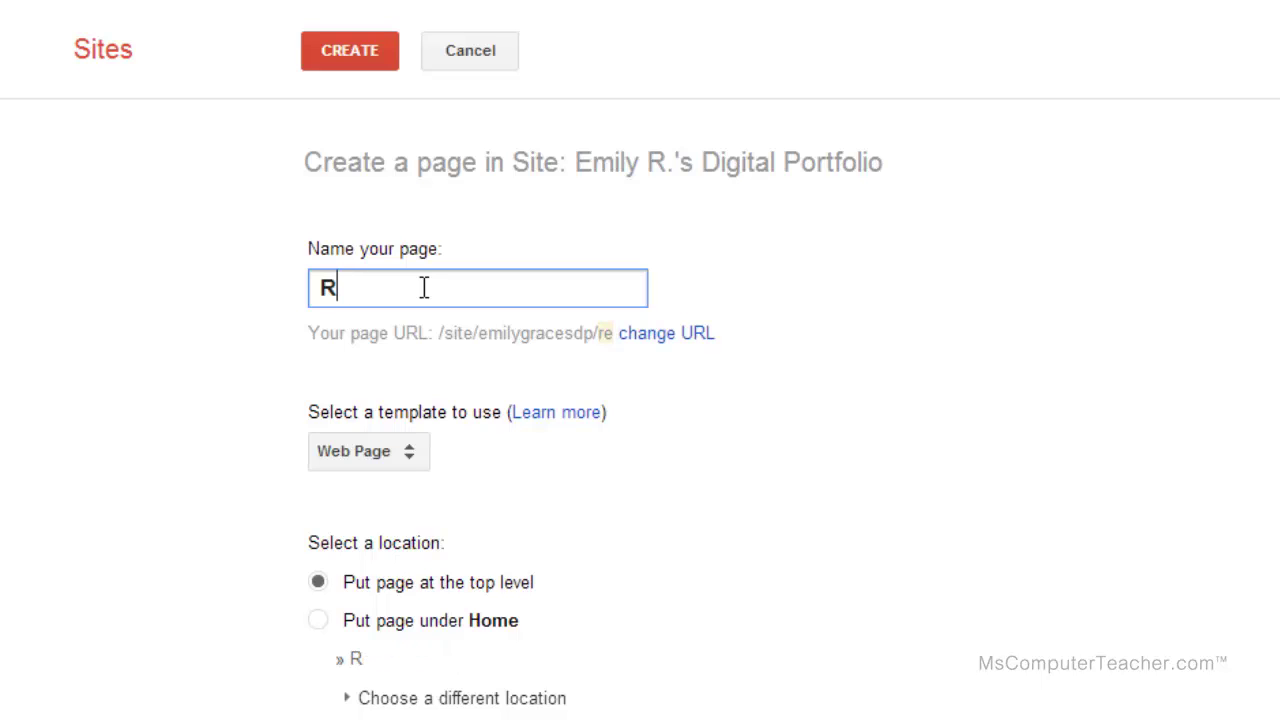
text(ecent Announ)
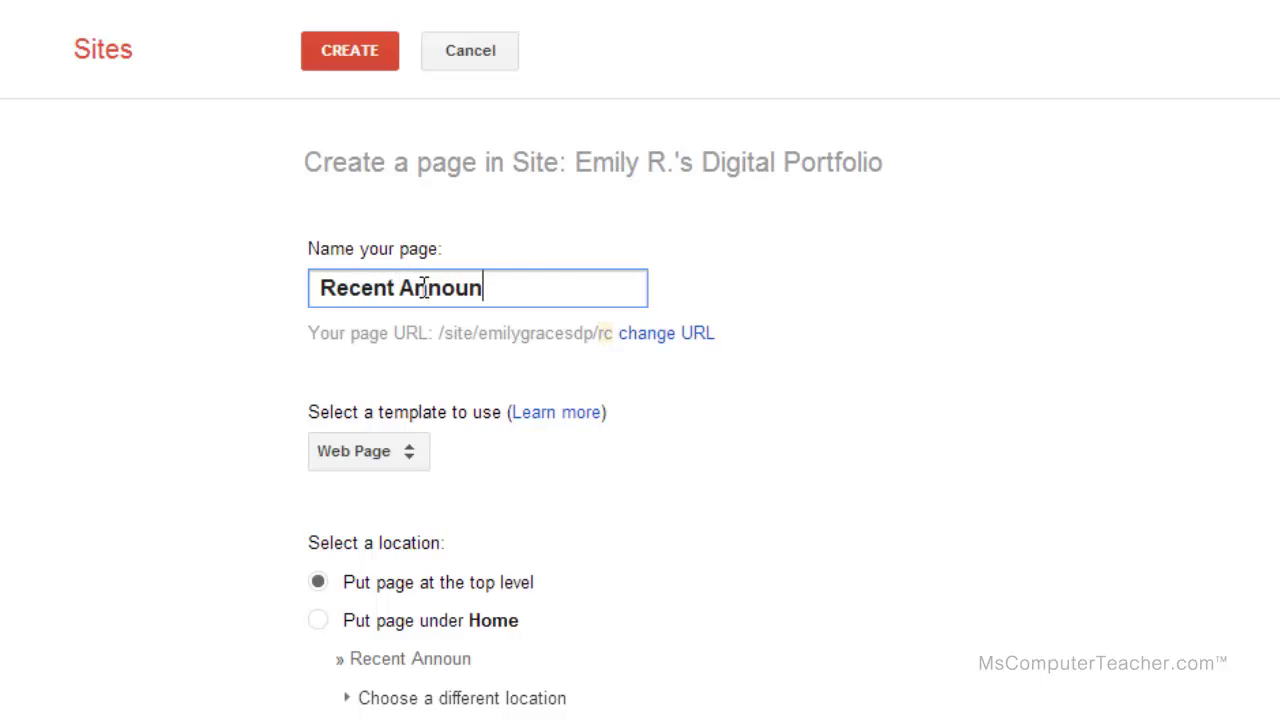
text(cements)
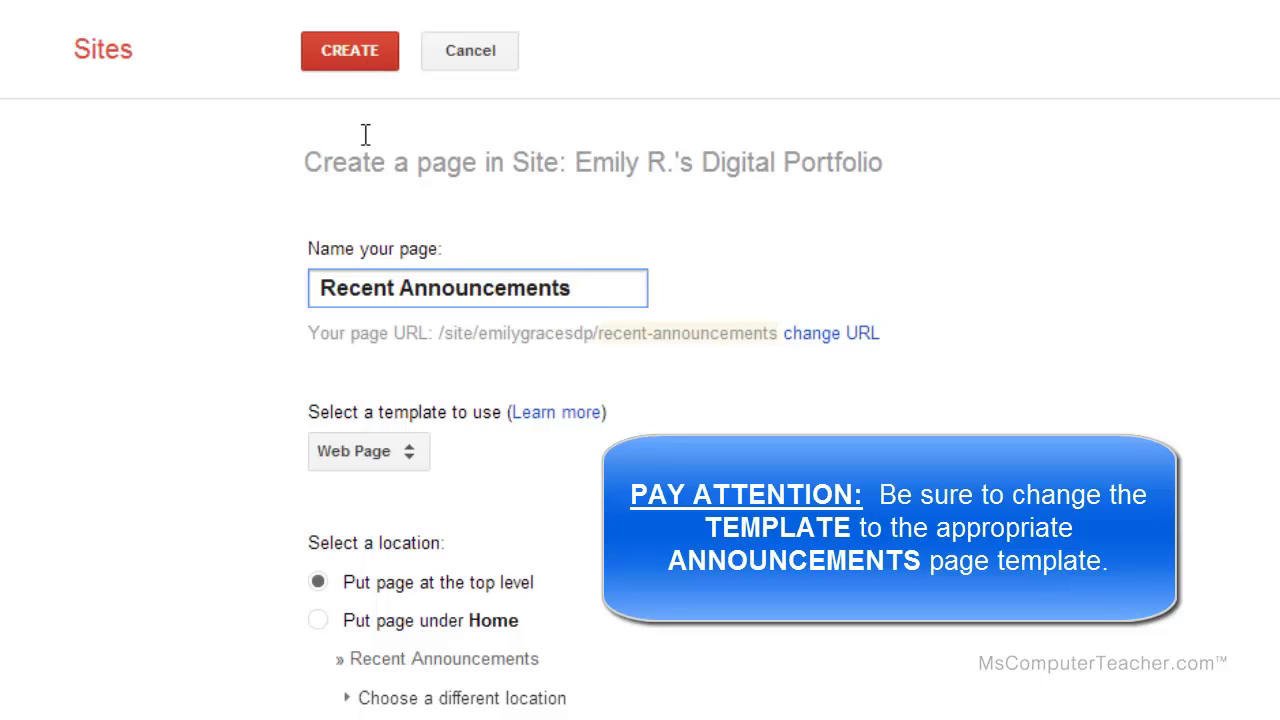
Switch the new page's template to Announcements and create the page at the top level
drag(400, 288, 591, 280)
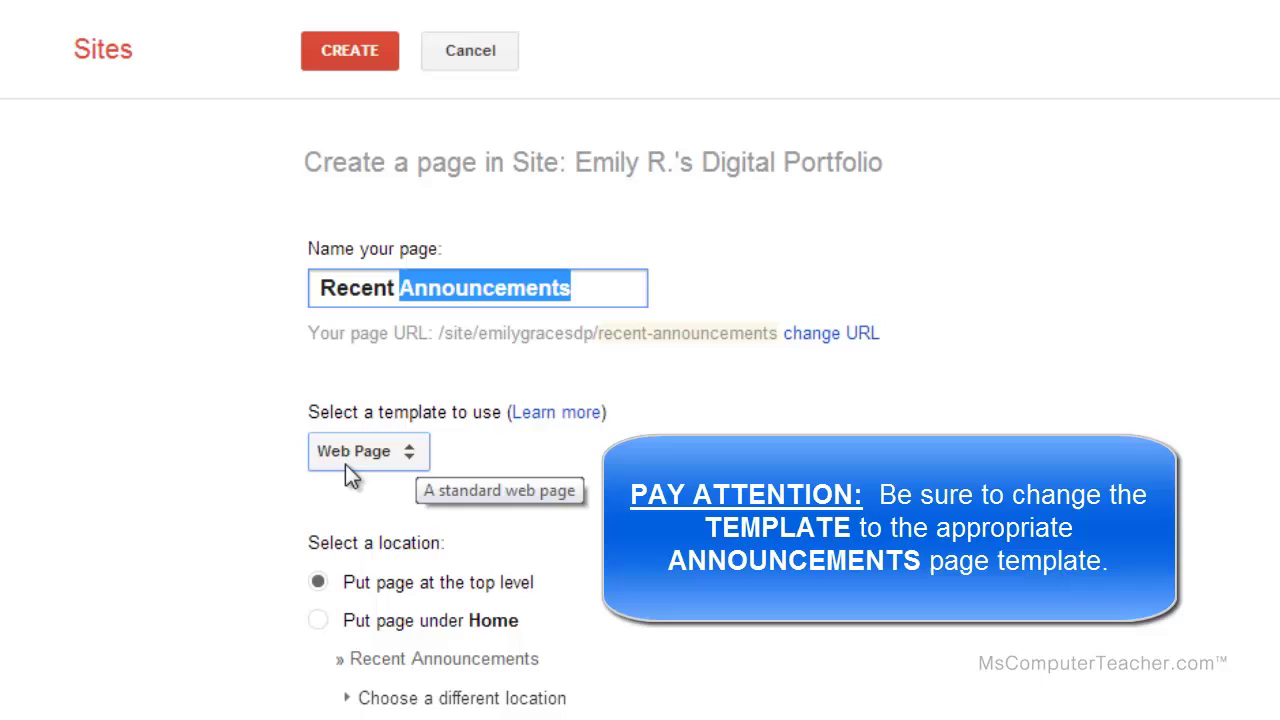
click(412, 454)
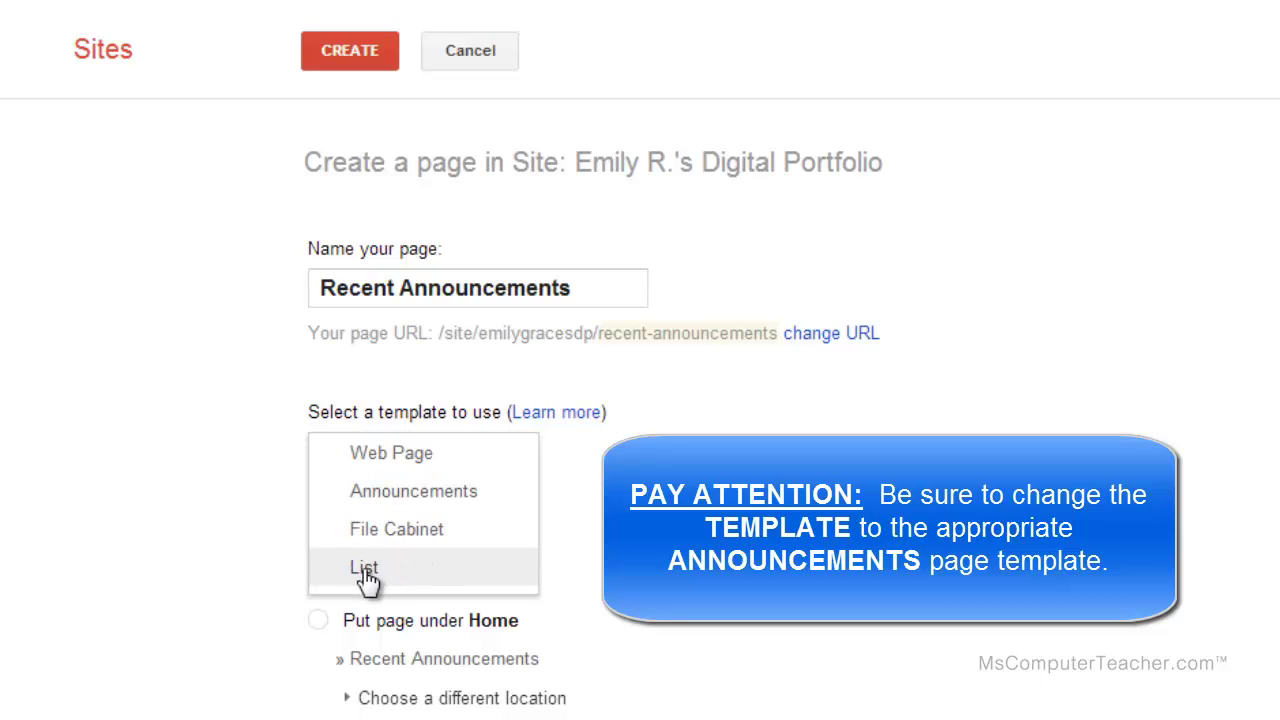
click(466, 500)
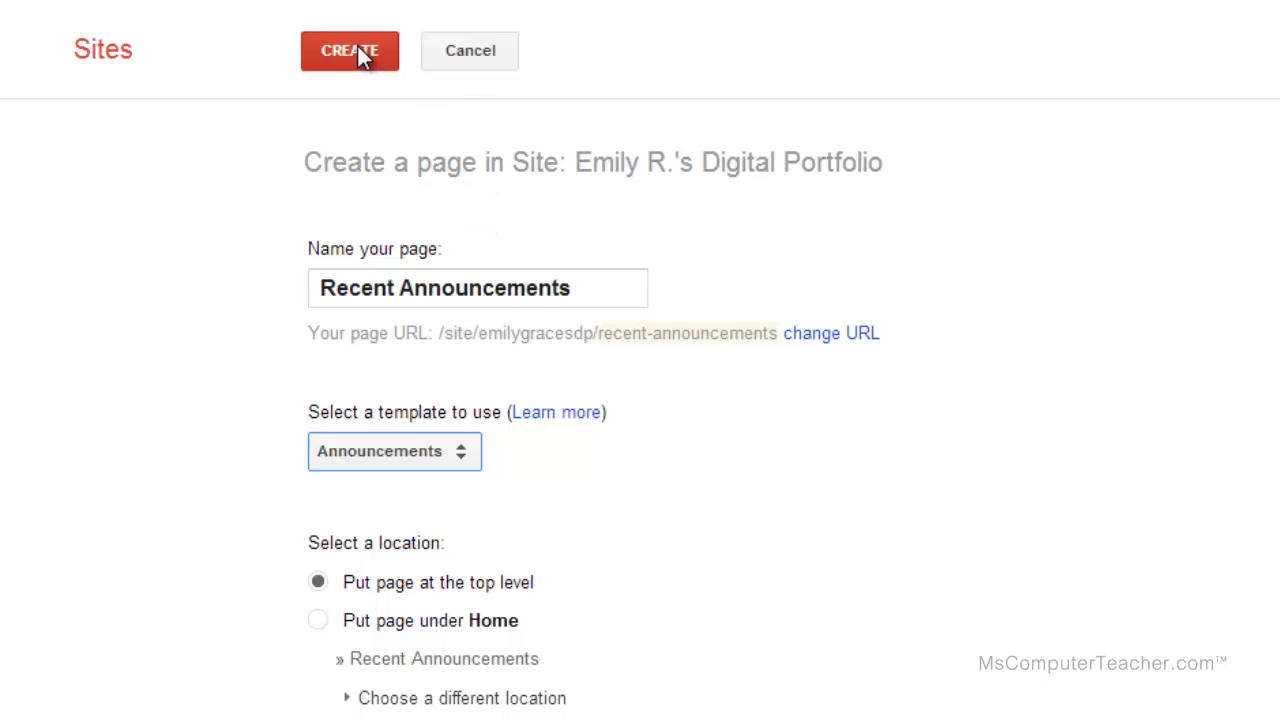
click(300, 88)
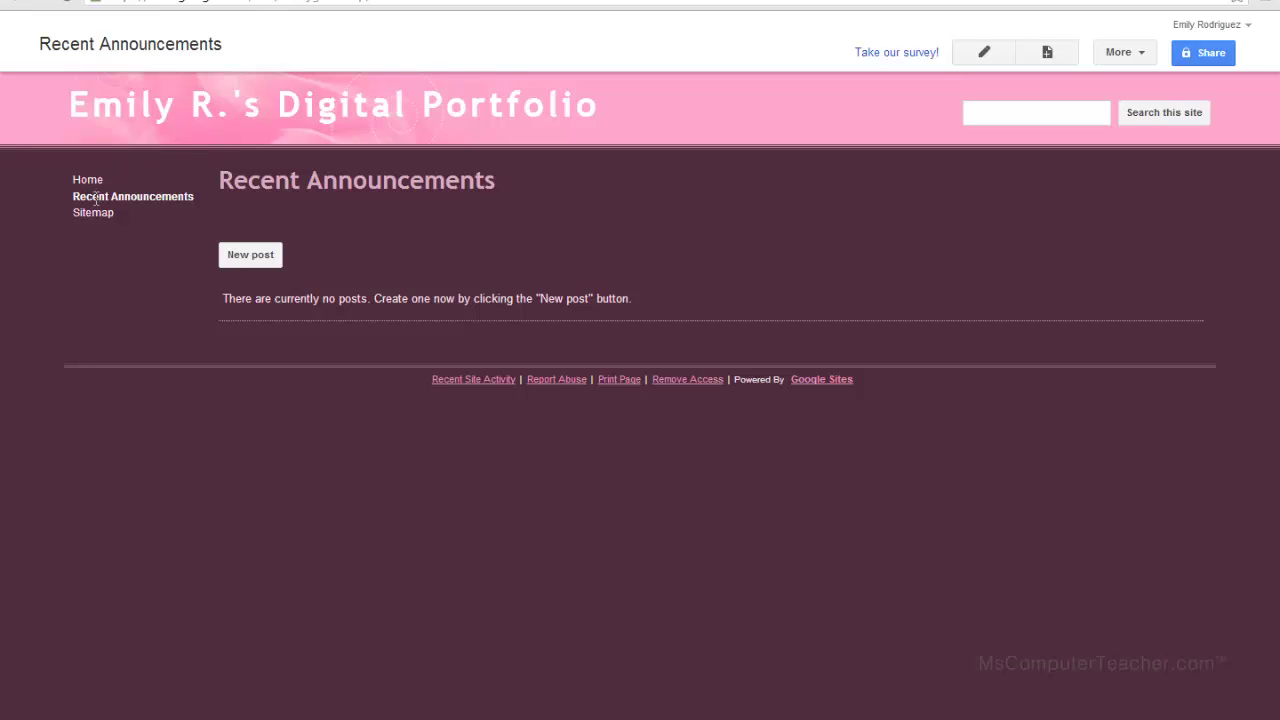
Start a new post on the Recent Announcements page and replace its title with Updates
drag(72, 197, 176, 201)
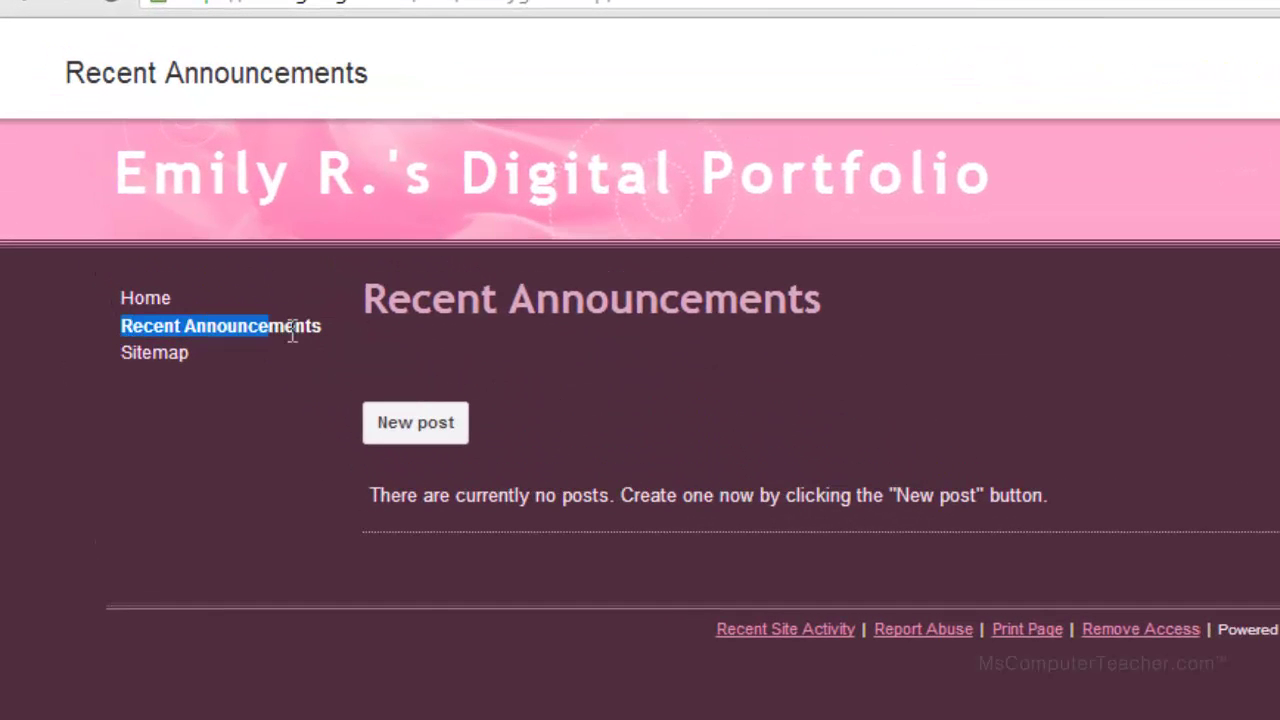
drag(292, 335, 323, 331)
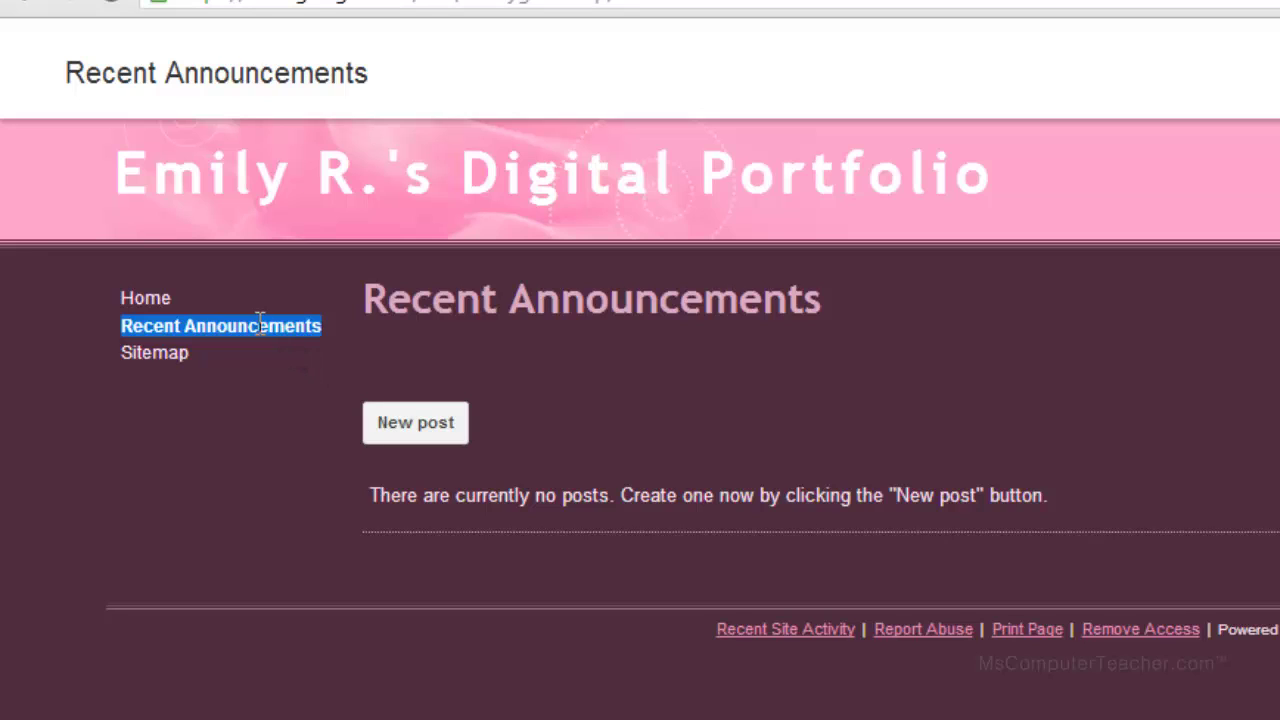
click(415, 432)
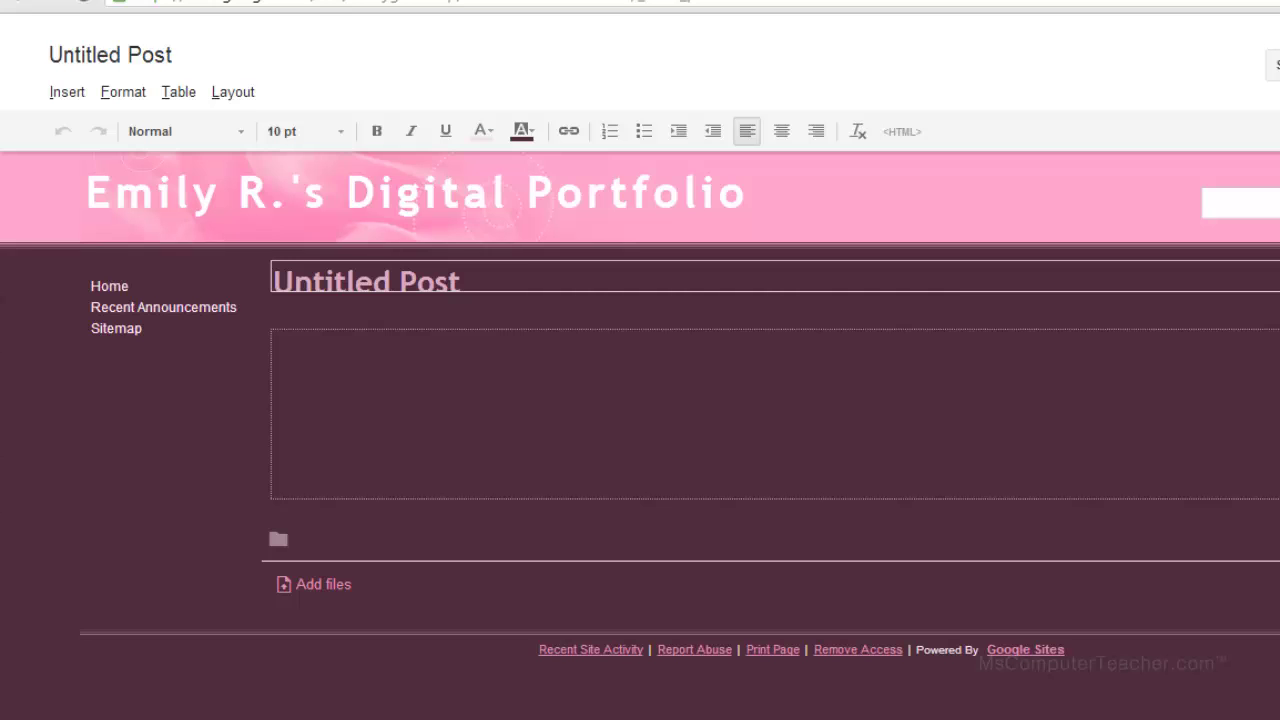
drag(466, 281, 245, 285)
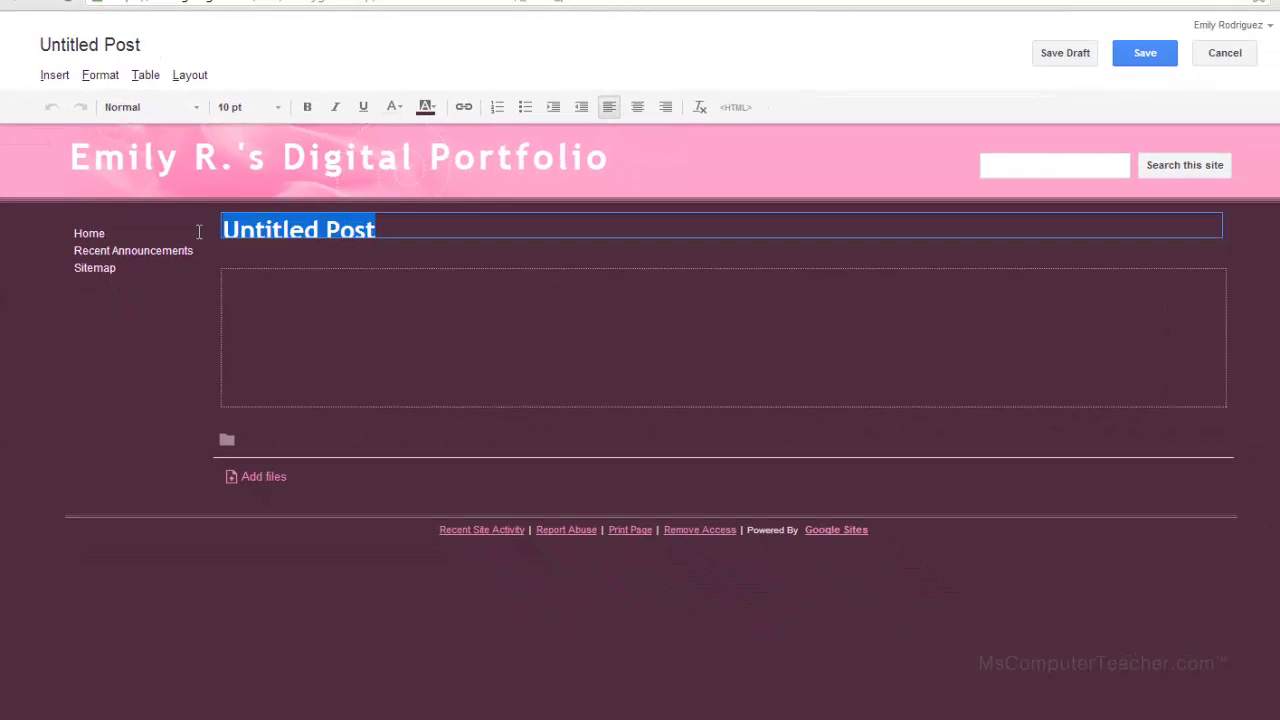
key(BackSpace)
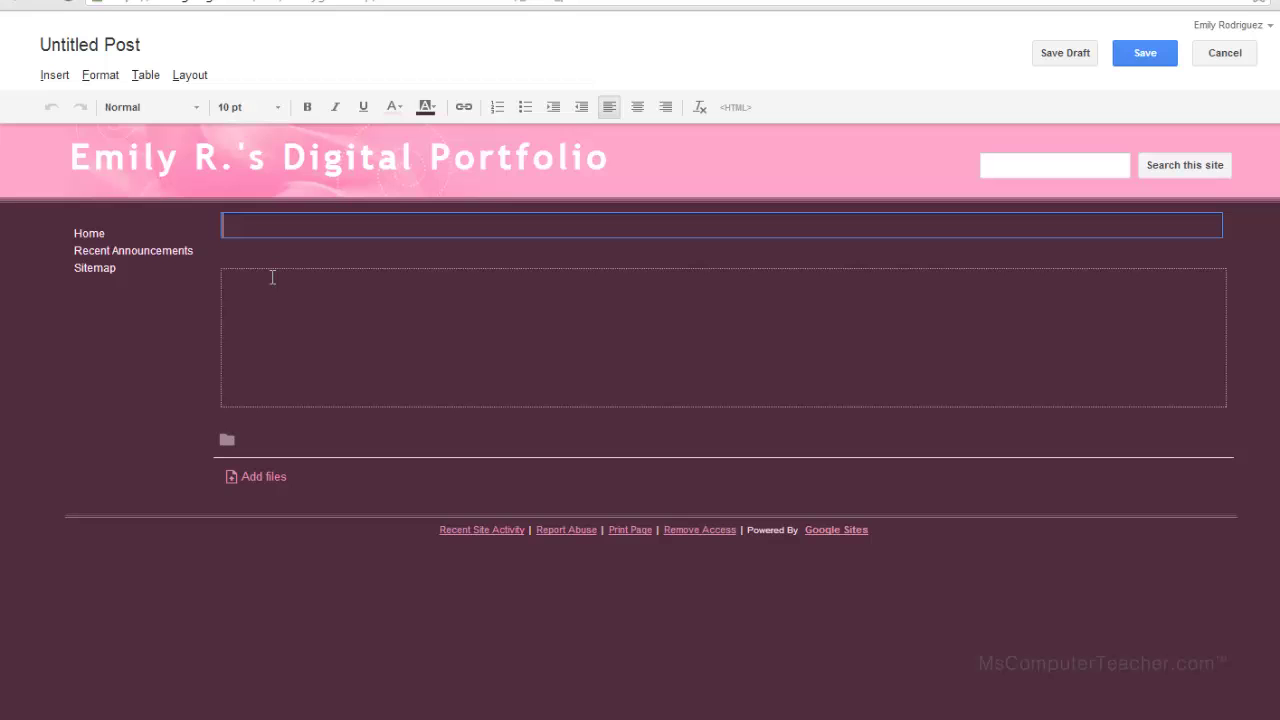
text(Updates)
Write the post body "Hey guys! I've just created this digital portfolio to showcase me and my work. Hope you like it!" and save the post
click(279, 284)
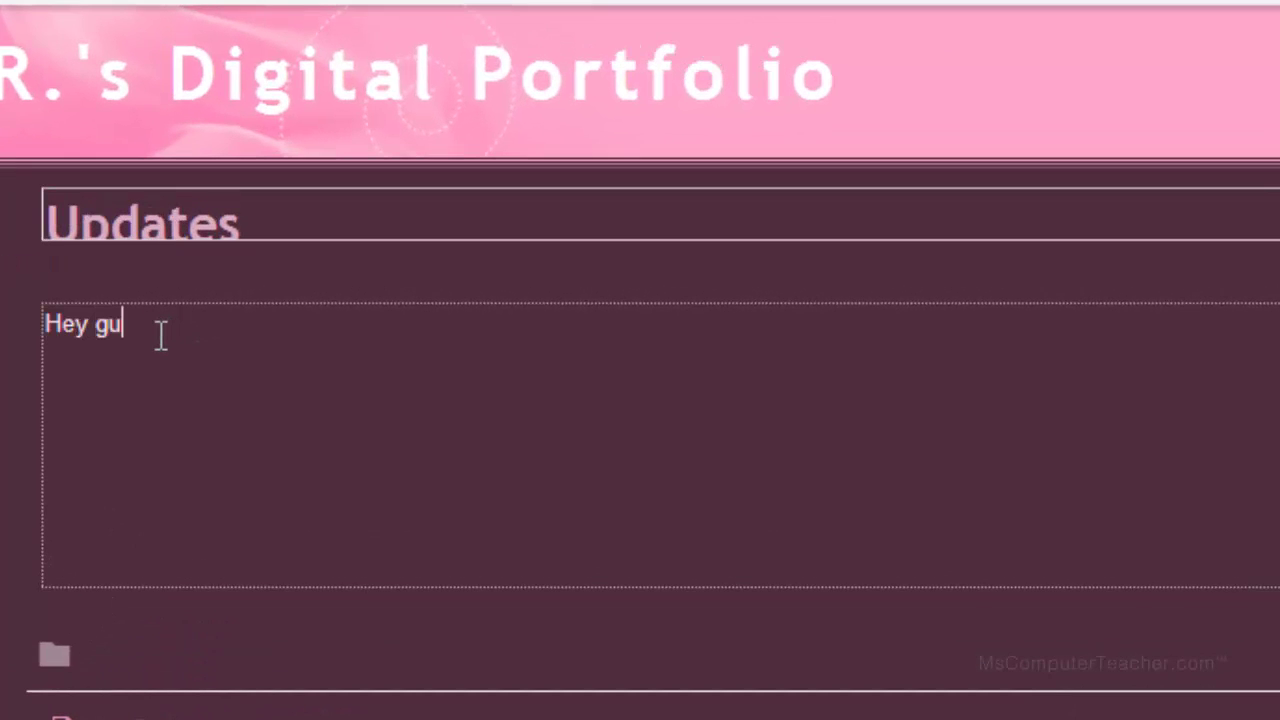
text(I'v)
text(ust created thi)
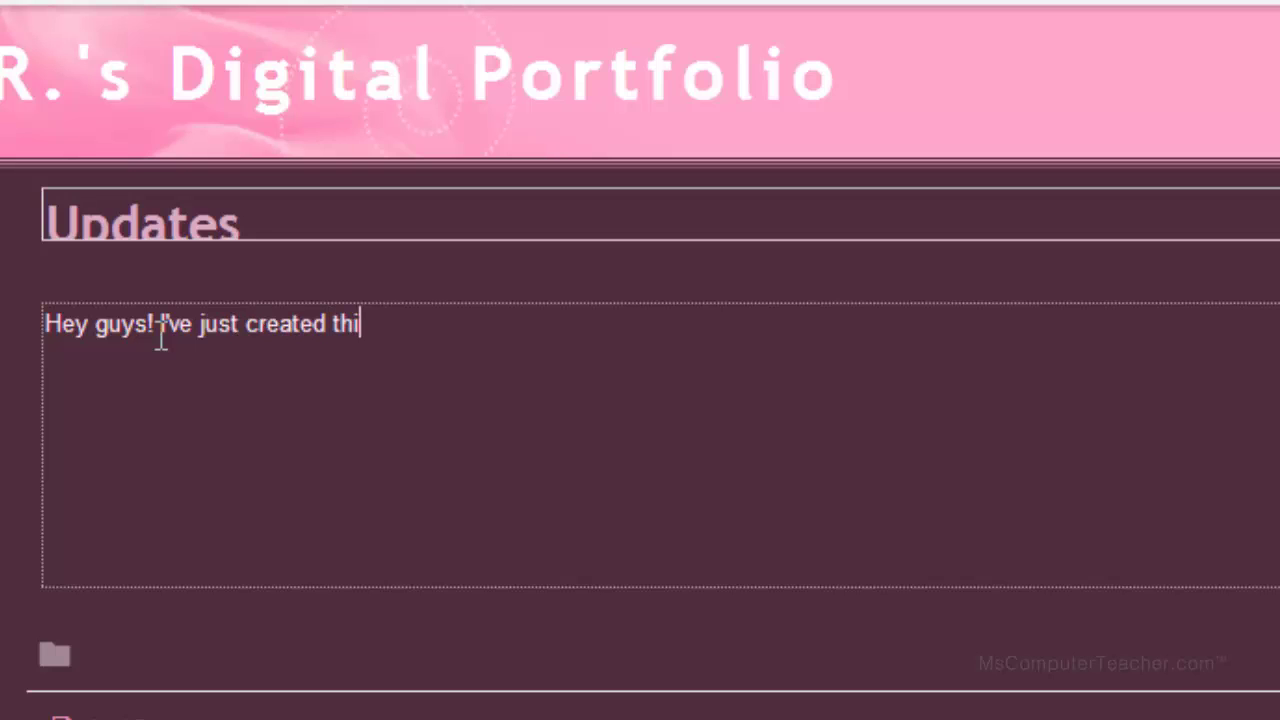
text(s digital portfol)
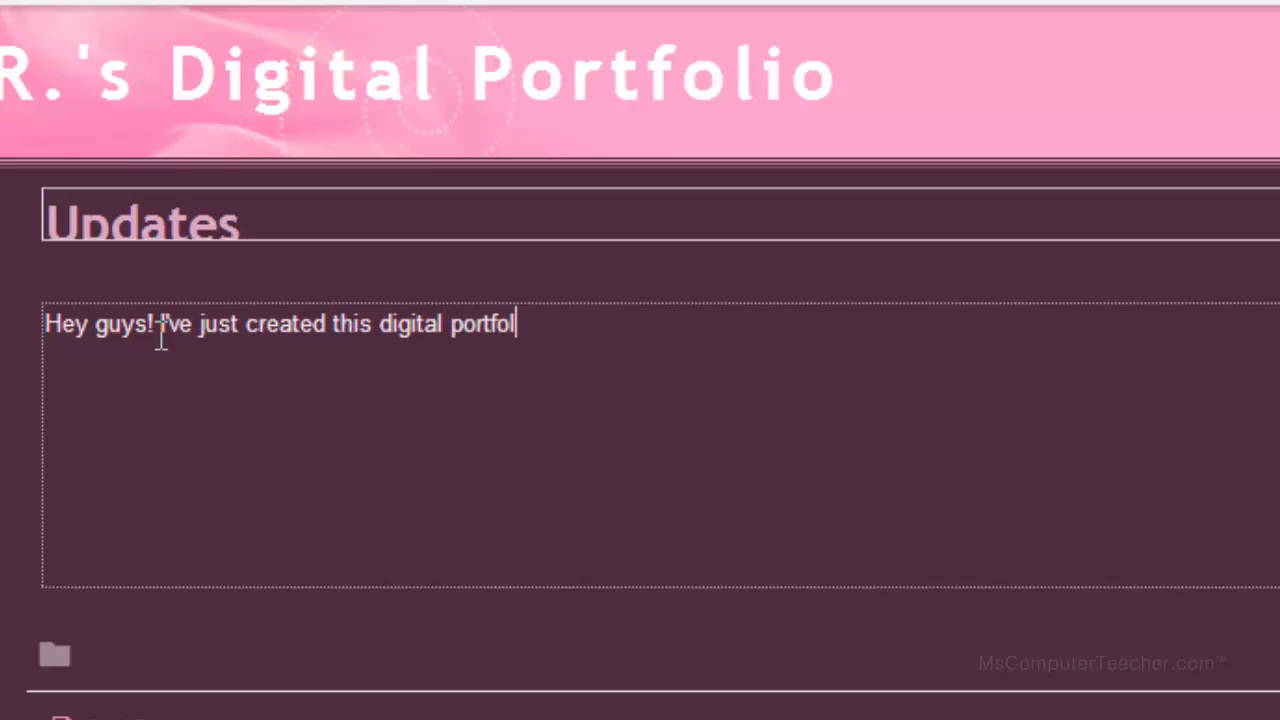
text(io to showca)
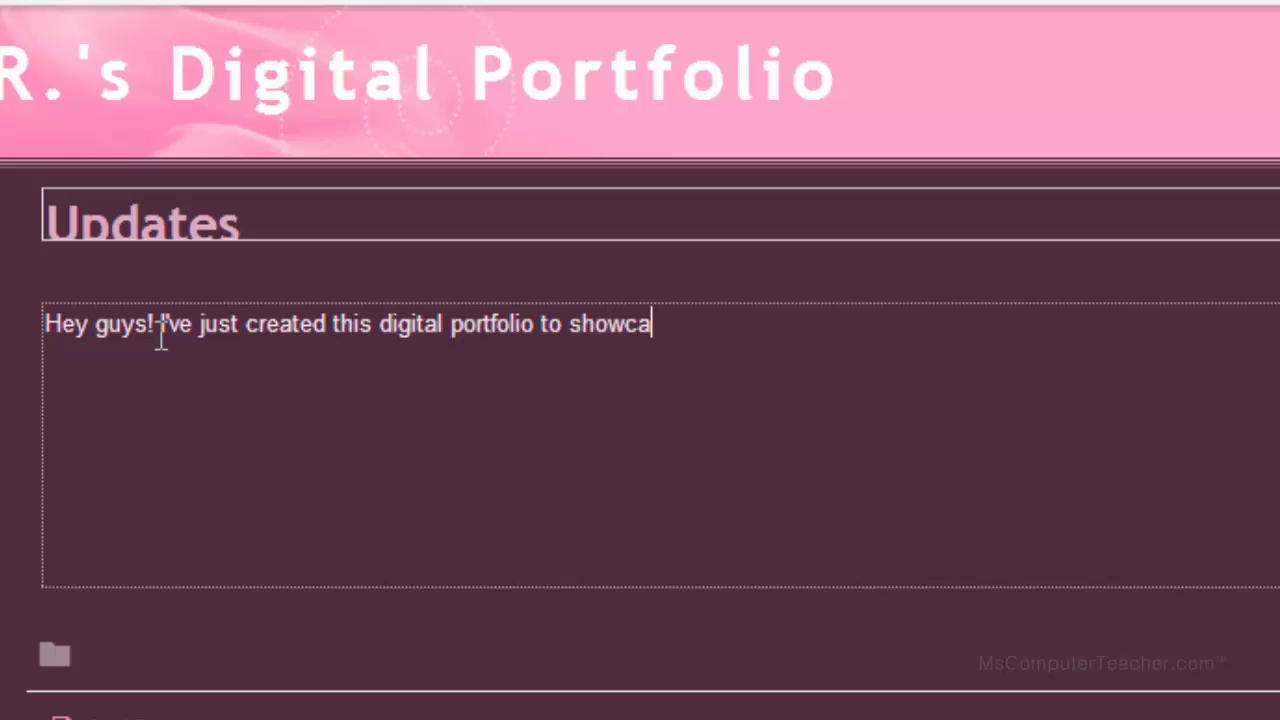
text(se me and my work)
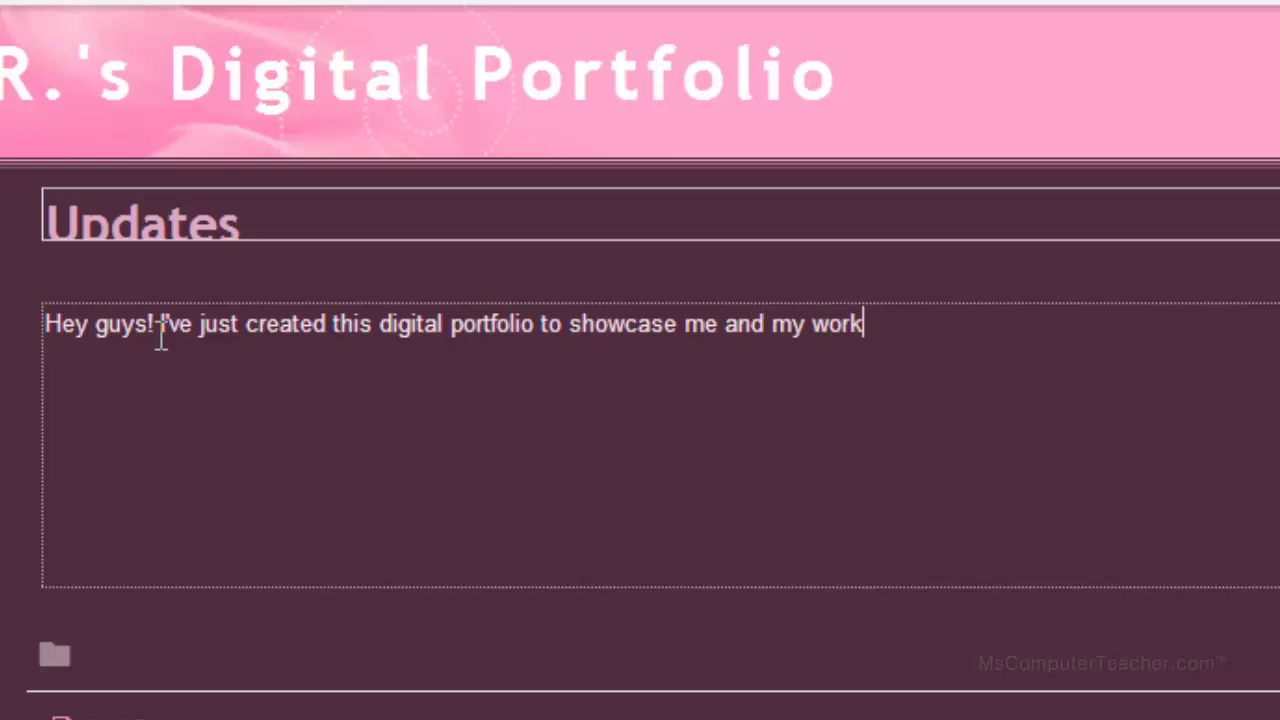
text(.  Hop)
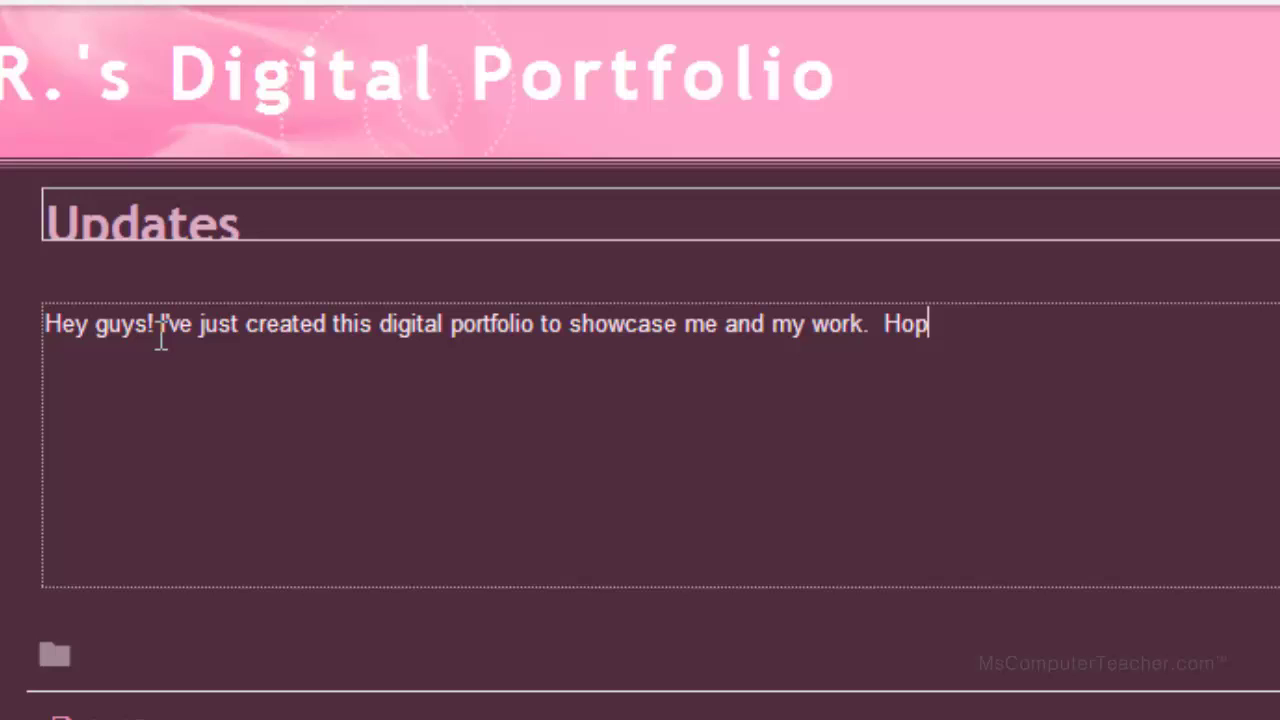
text(e you like it!)
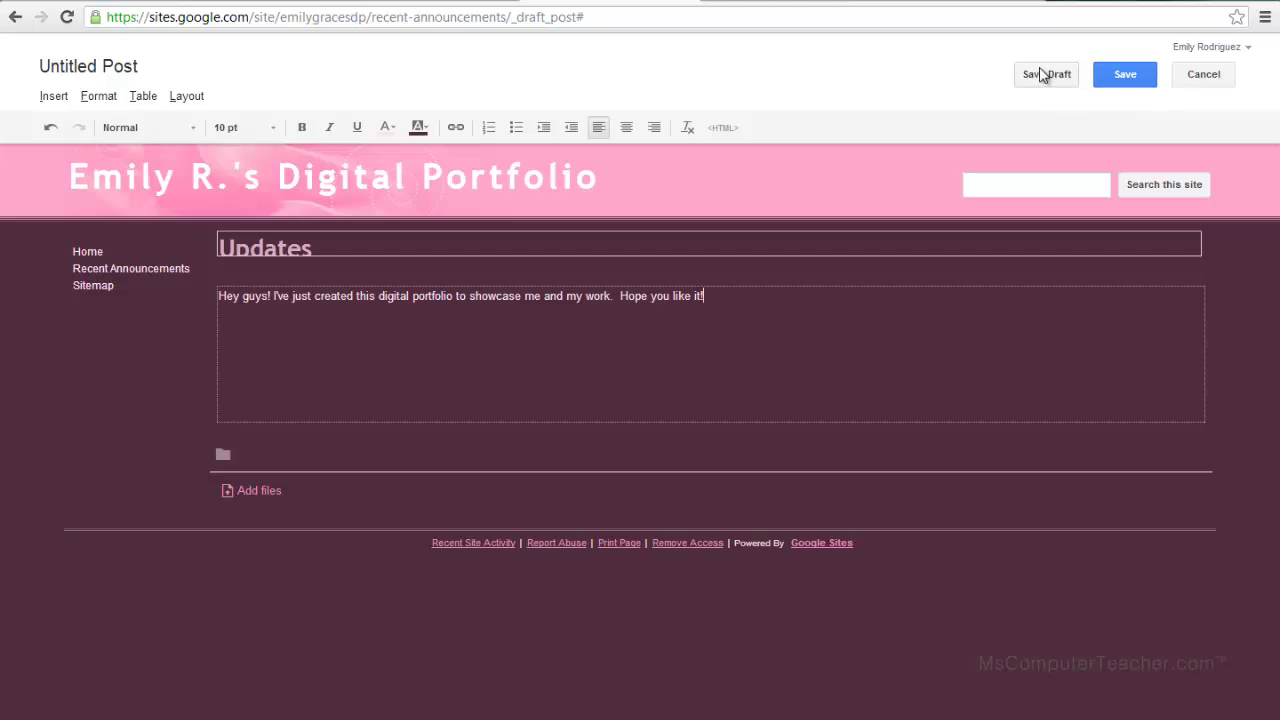
click(1041, 75)
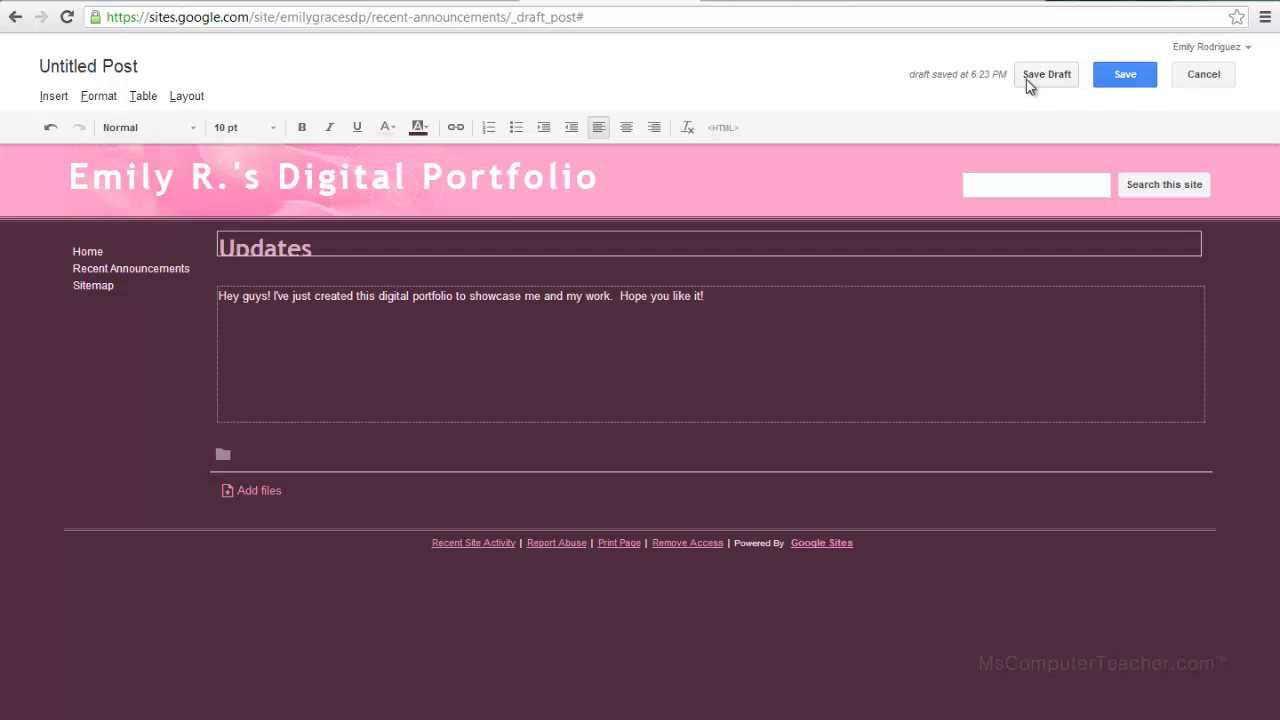
click(1125, 78)
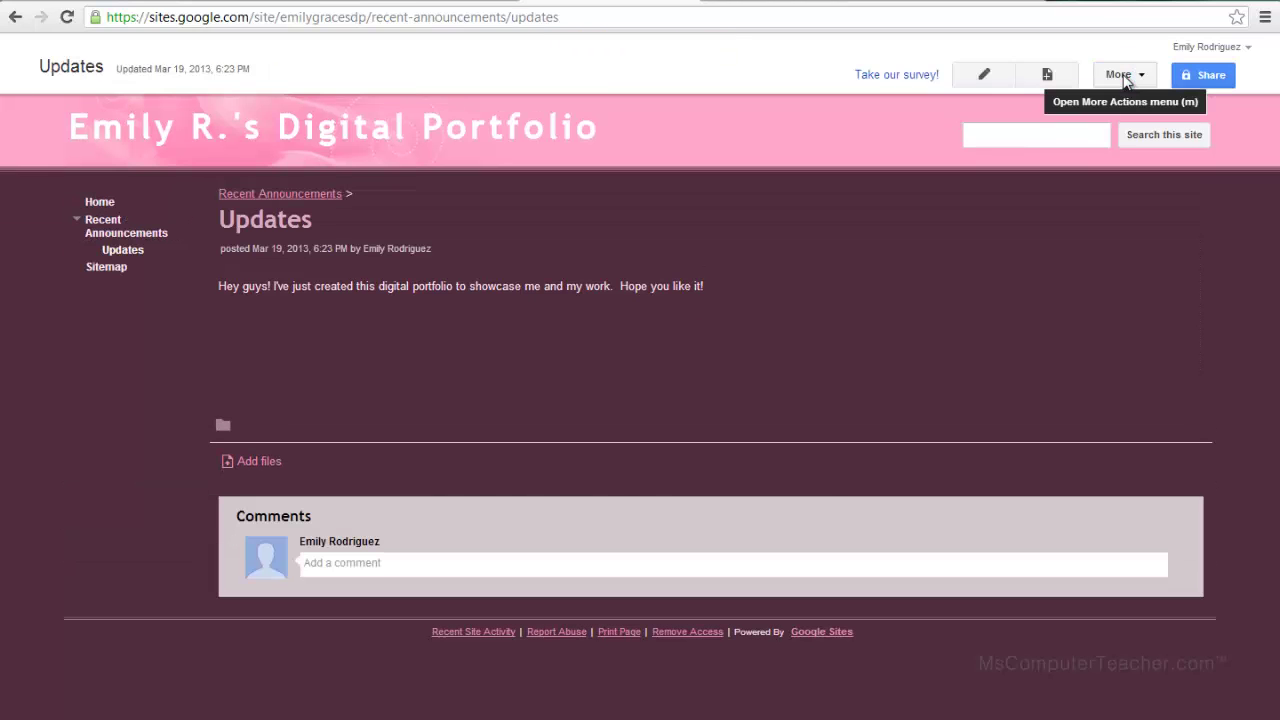
Open the Home page for editing and add blank lines above the Google slideshow gadget
click(374, 567)
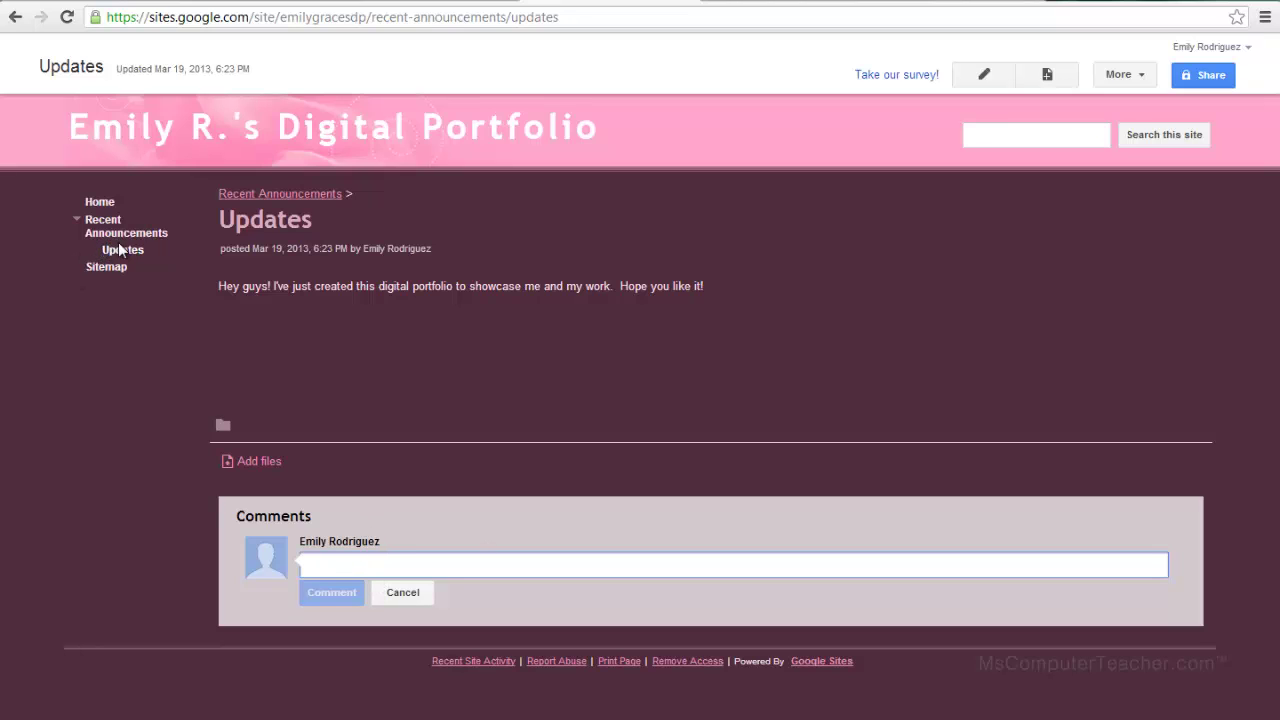
click(100, 203)
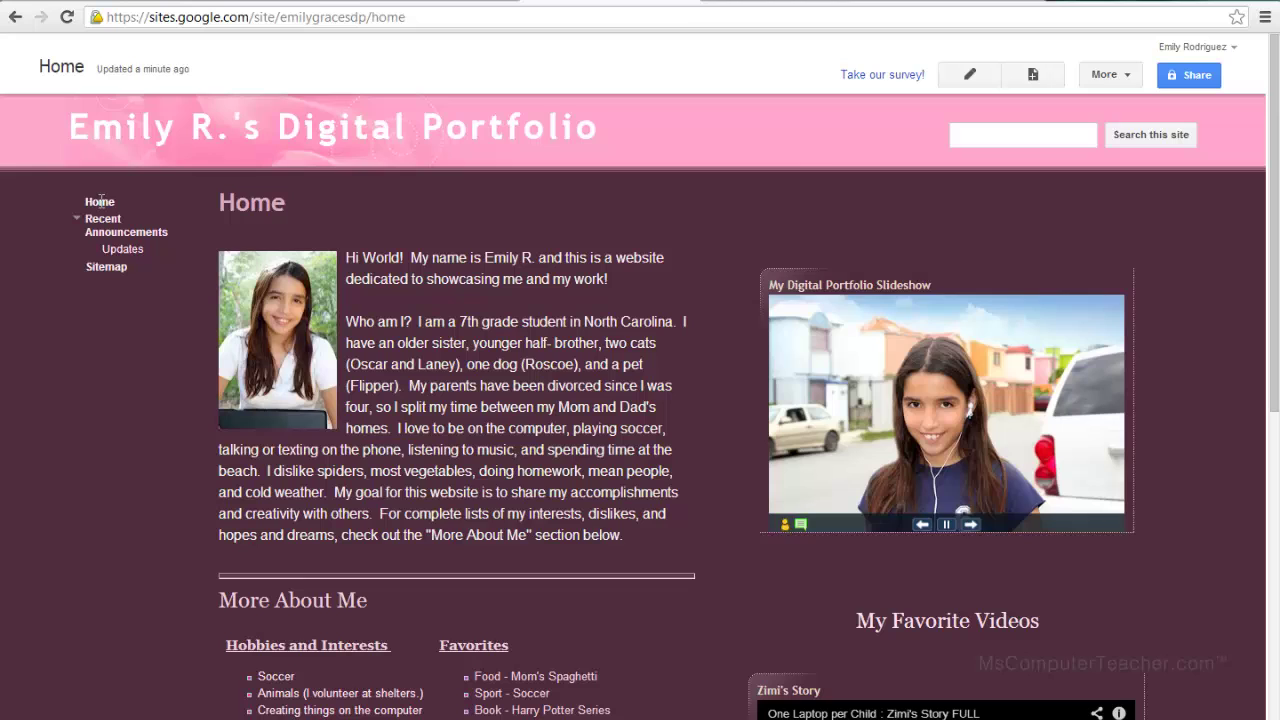
click(979, 79)
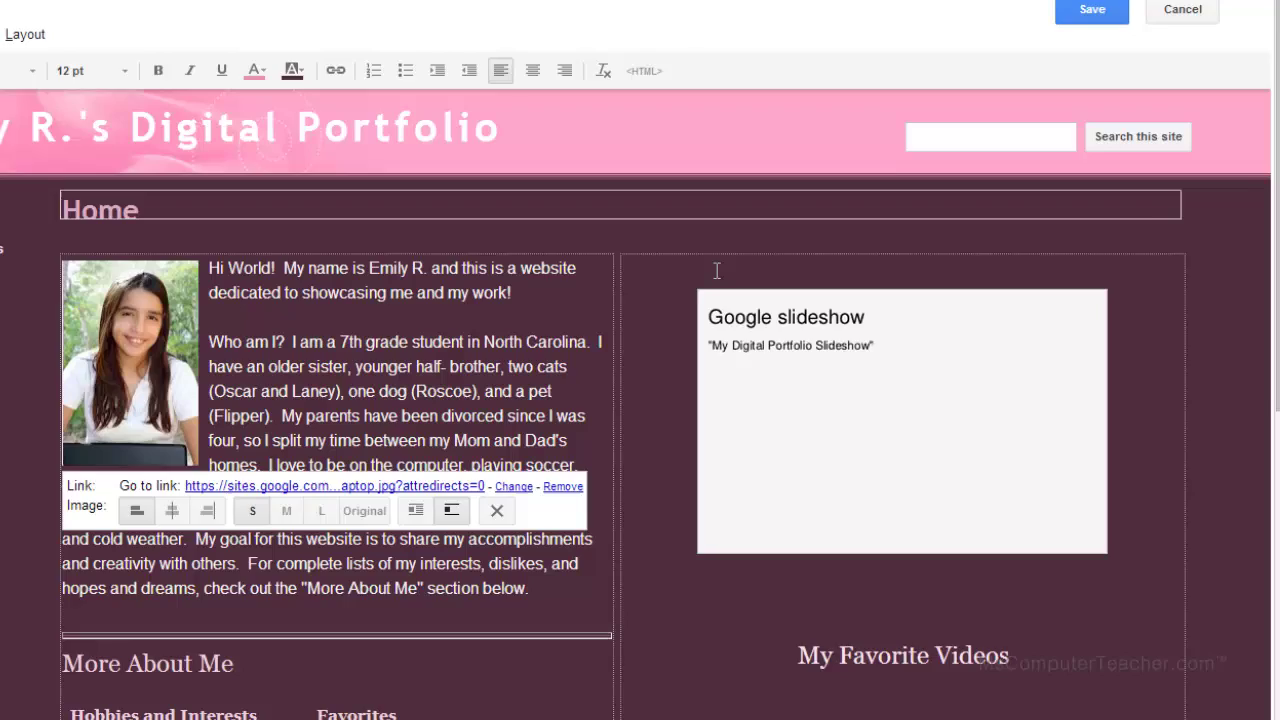
click(786, 300)
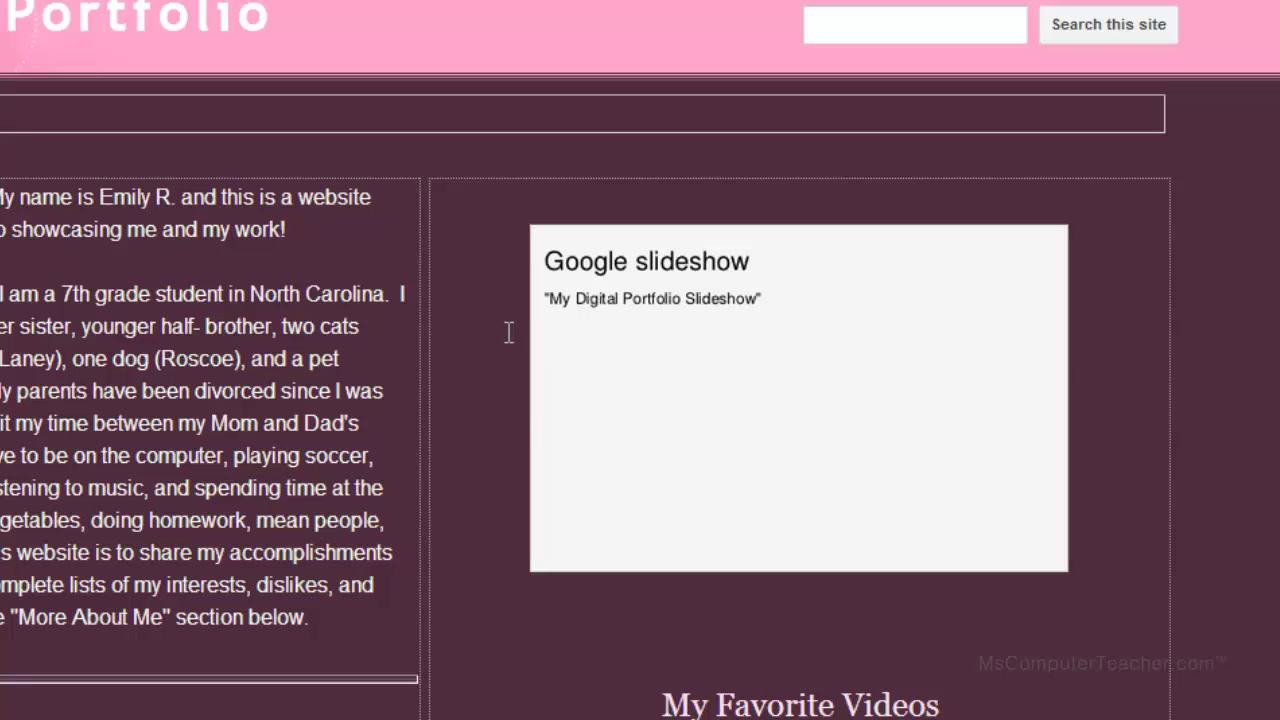
key(Return)
key(Return)
key(Return)
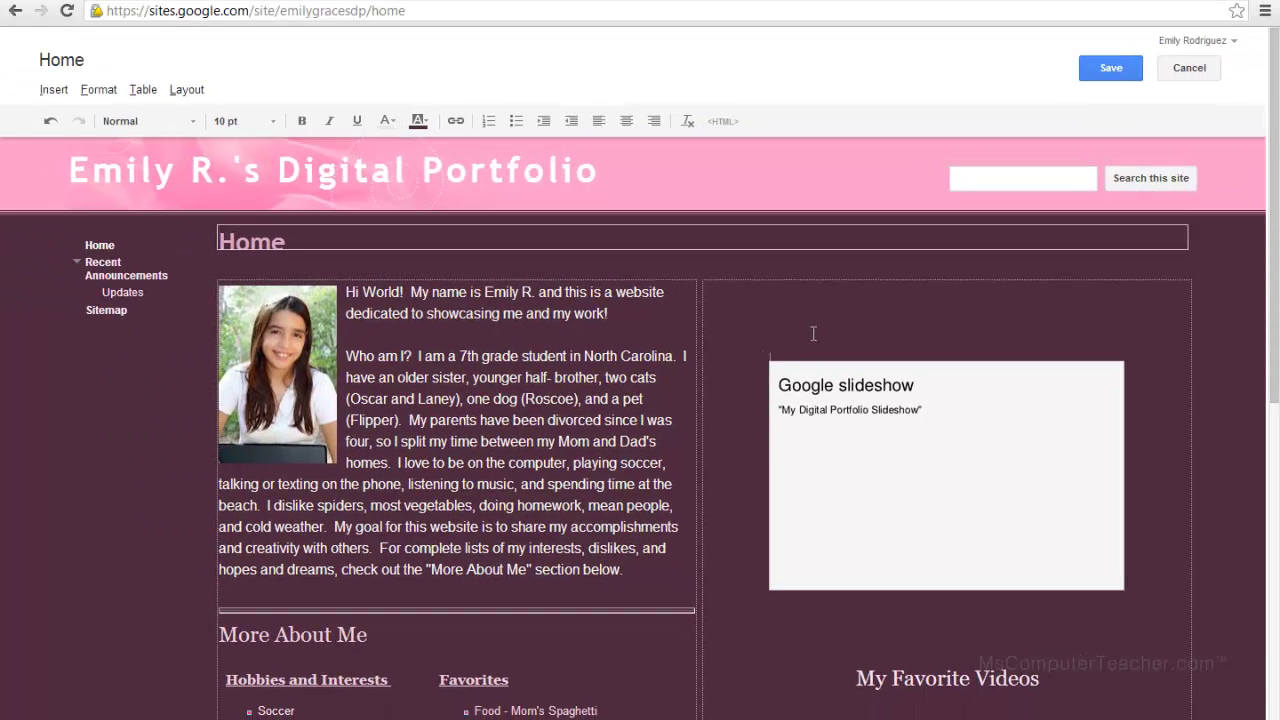
Start inserting a Recent posts gadget above the slideshow, showing posts from Recent Announcements with the post length Short snippet
click(54, 90)
click(95, 331)
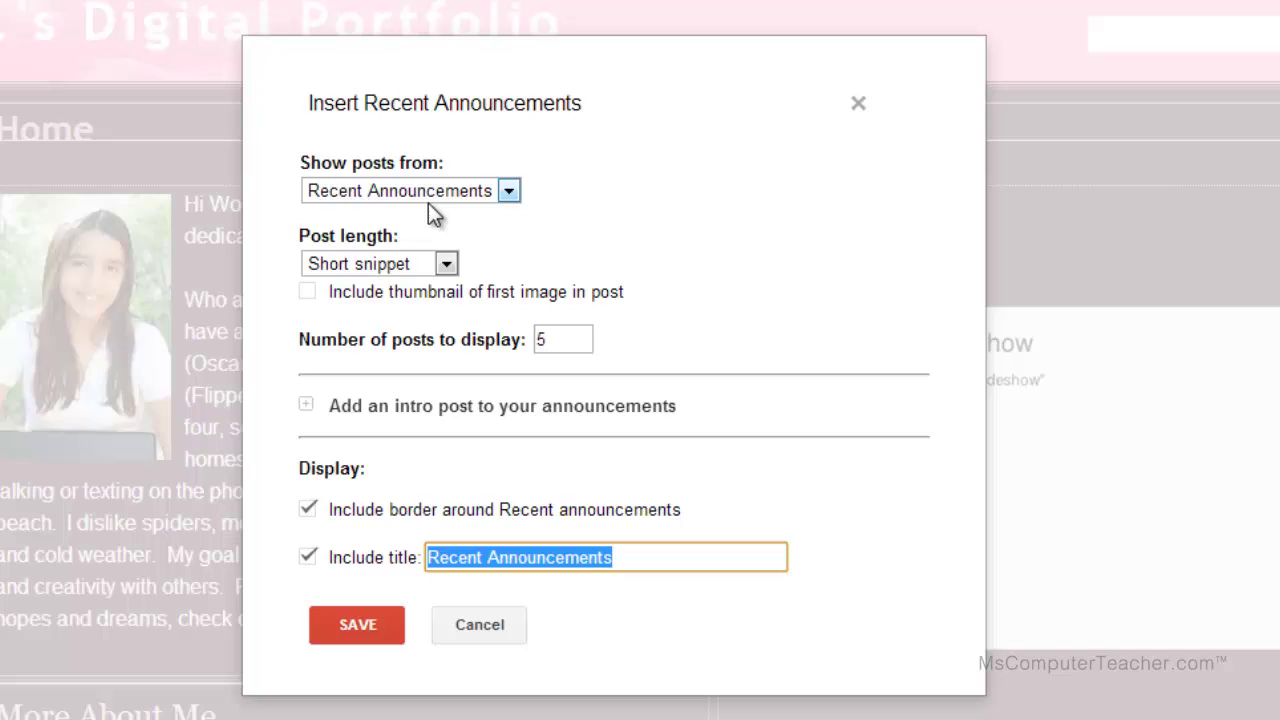
click(447, 263)
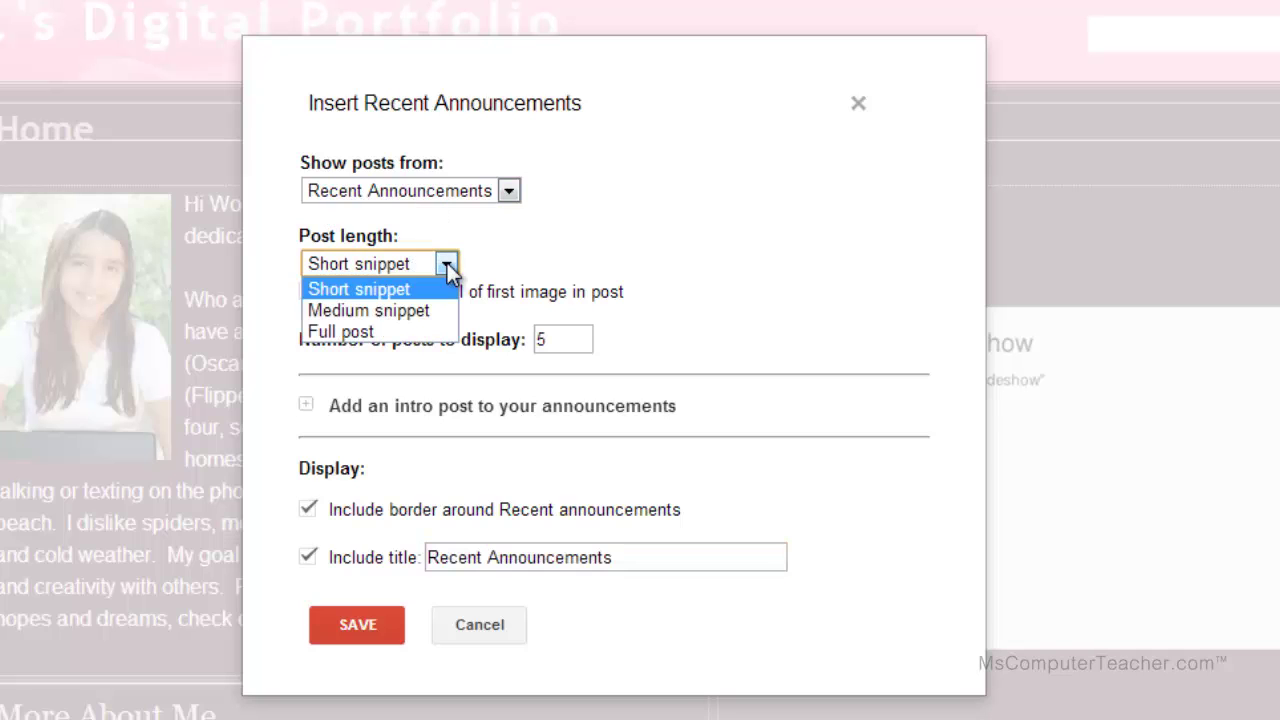
click(367, 289)
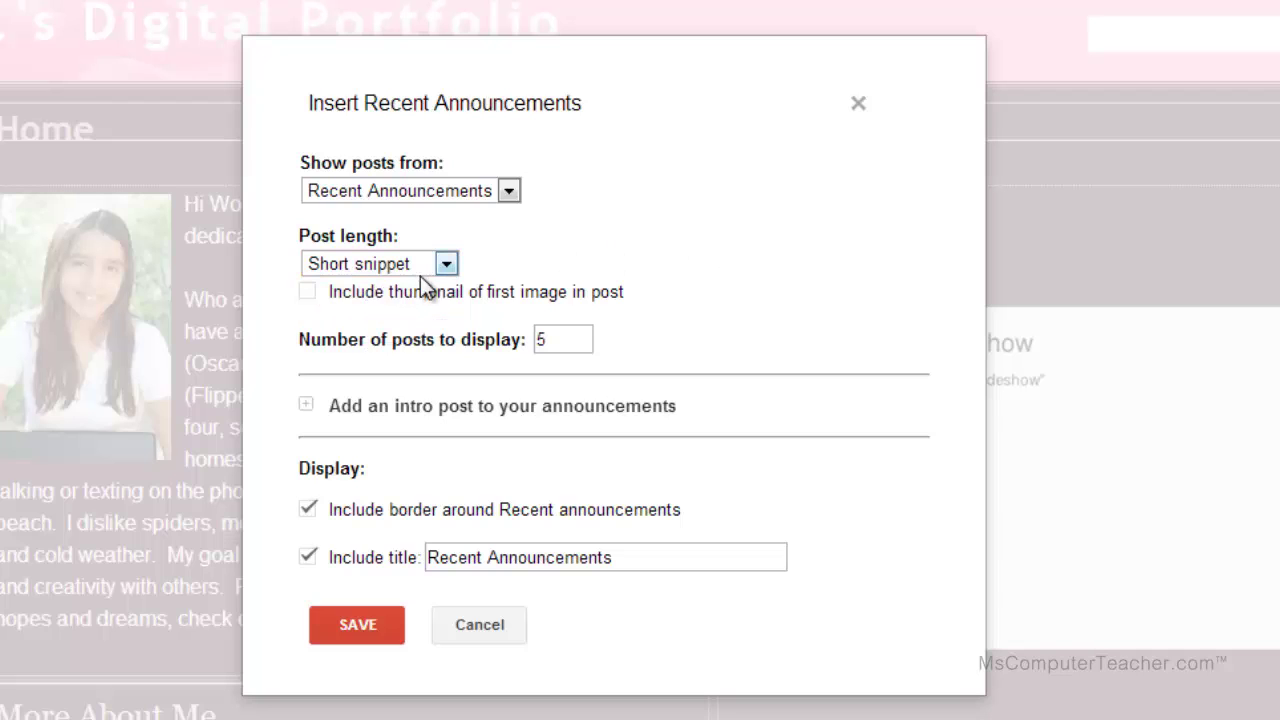
Try the first-image thumbnail option and the intro post editor in the gadget settings, and turn both back off
click(309, 293)
click(309, 293)
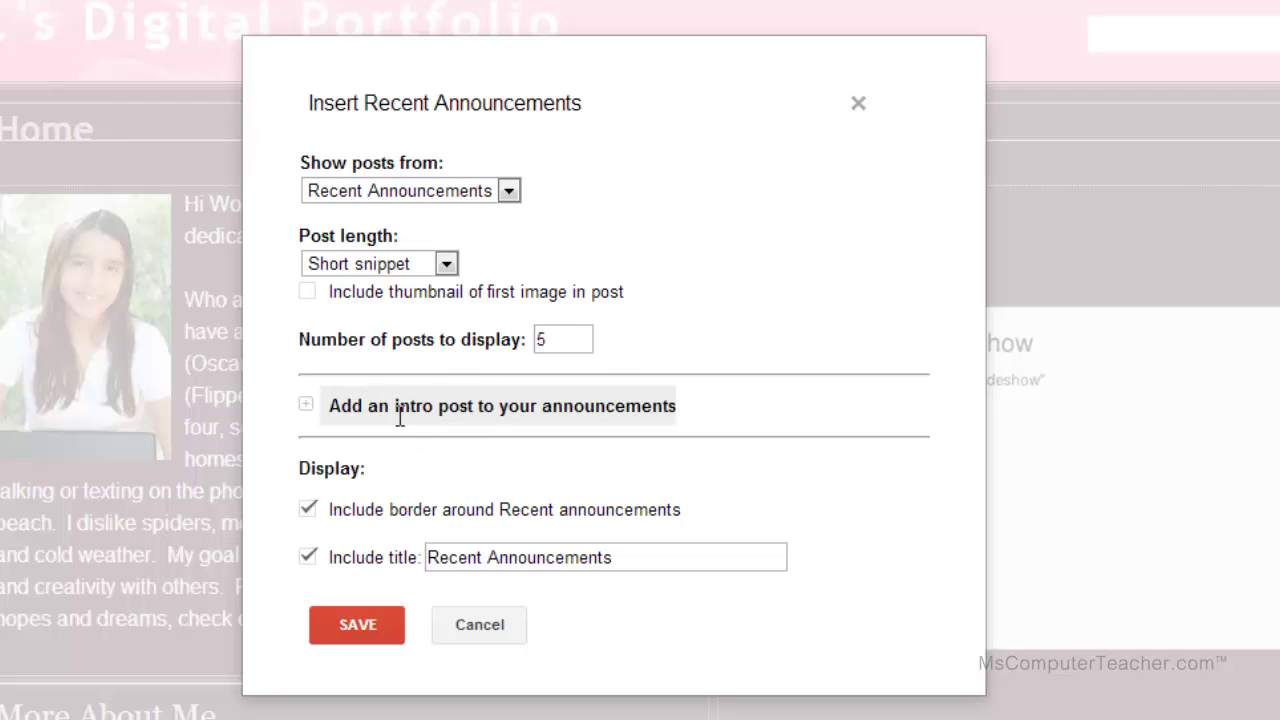
click(306, 406)
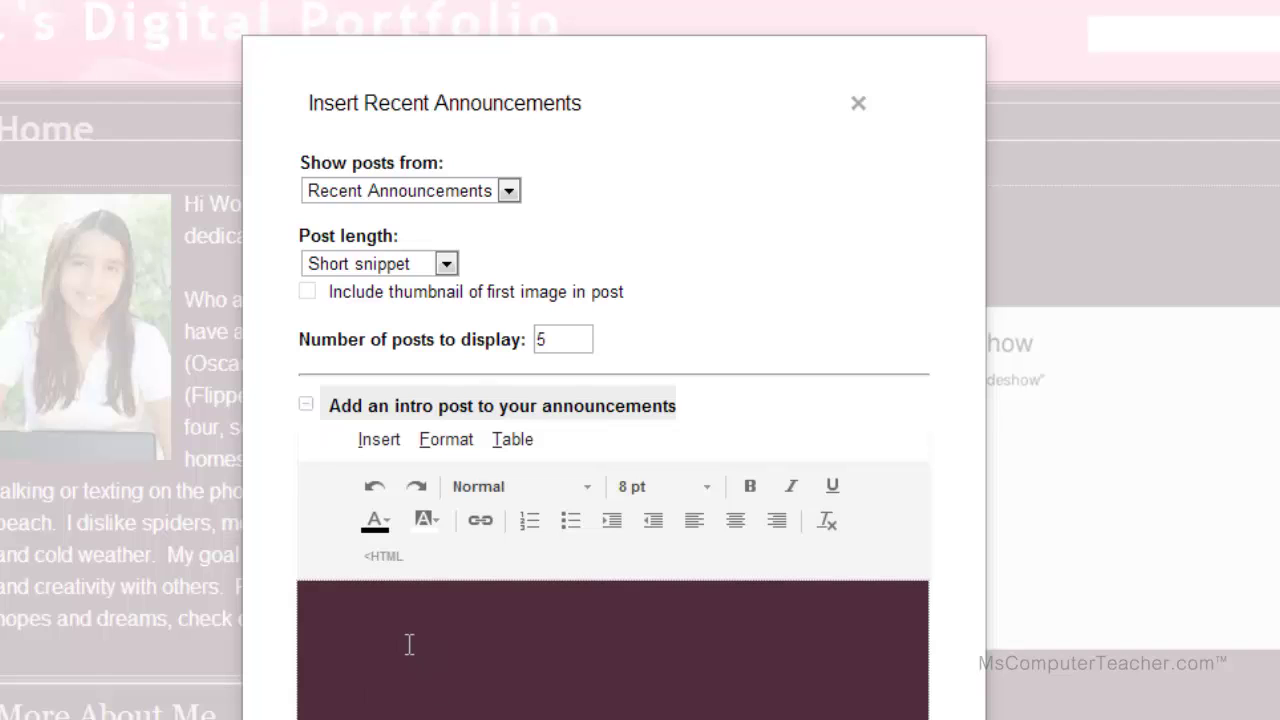
click(307, 405)
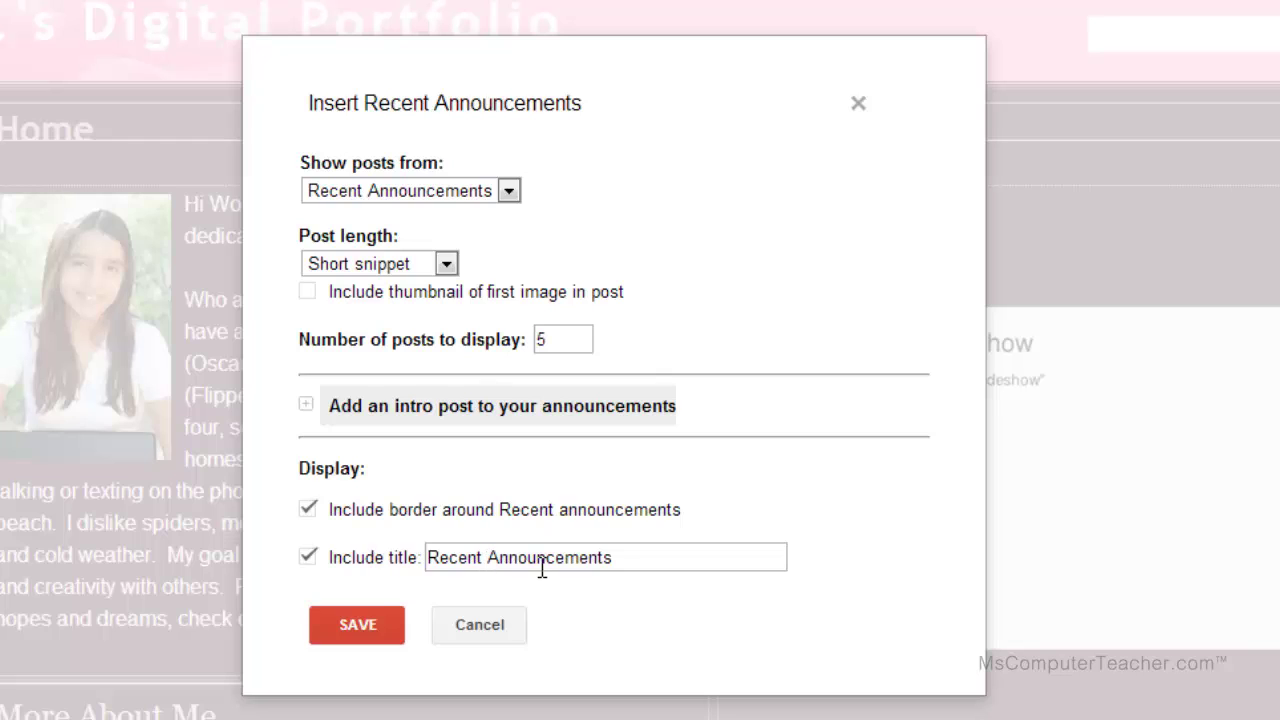
Insert the Recent Announcements gadget center-aligned above the slideshow and save the Home page
click(366, 640)
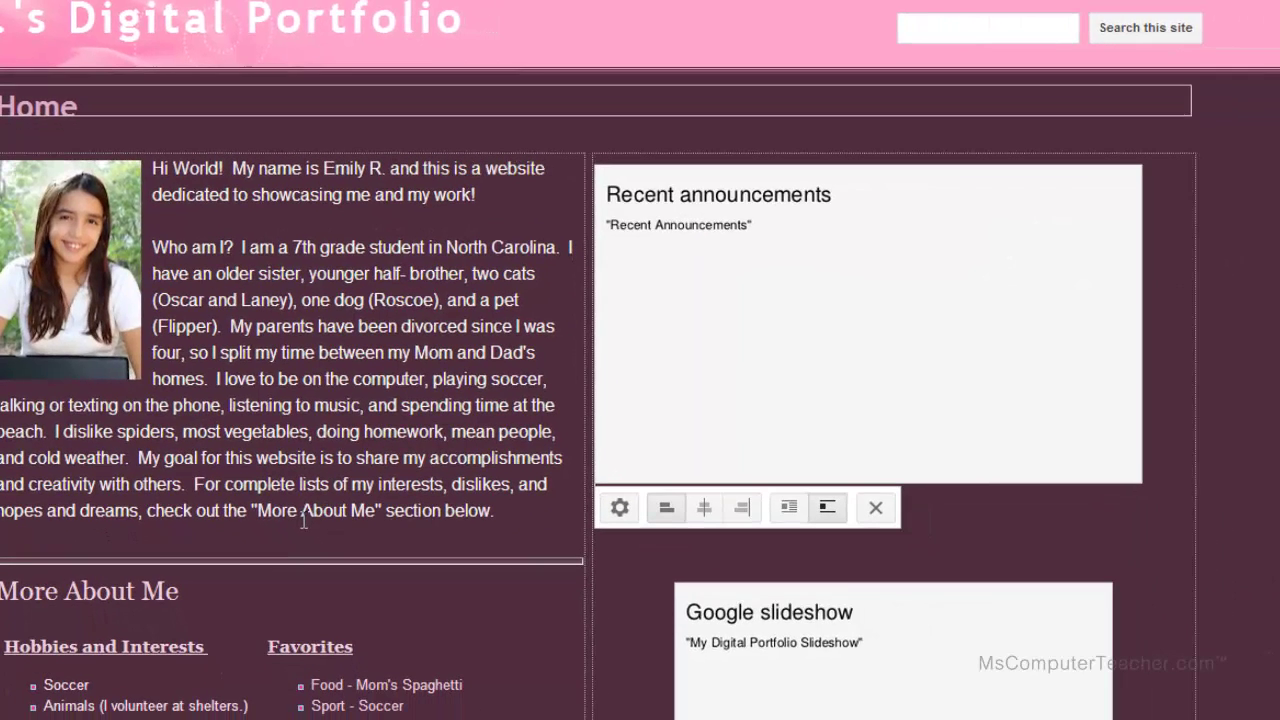
click(703, 510)
scroll(690, 510, down, 4)
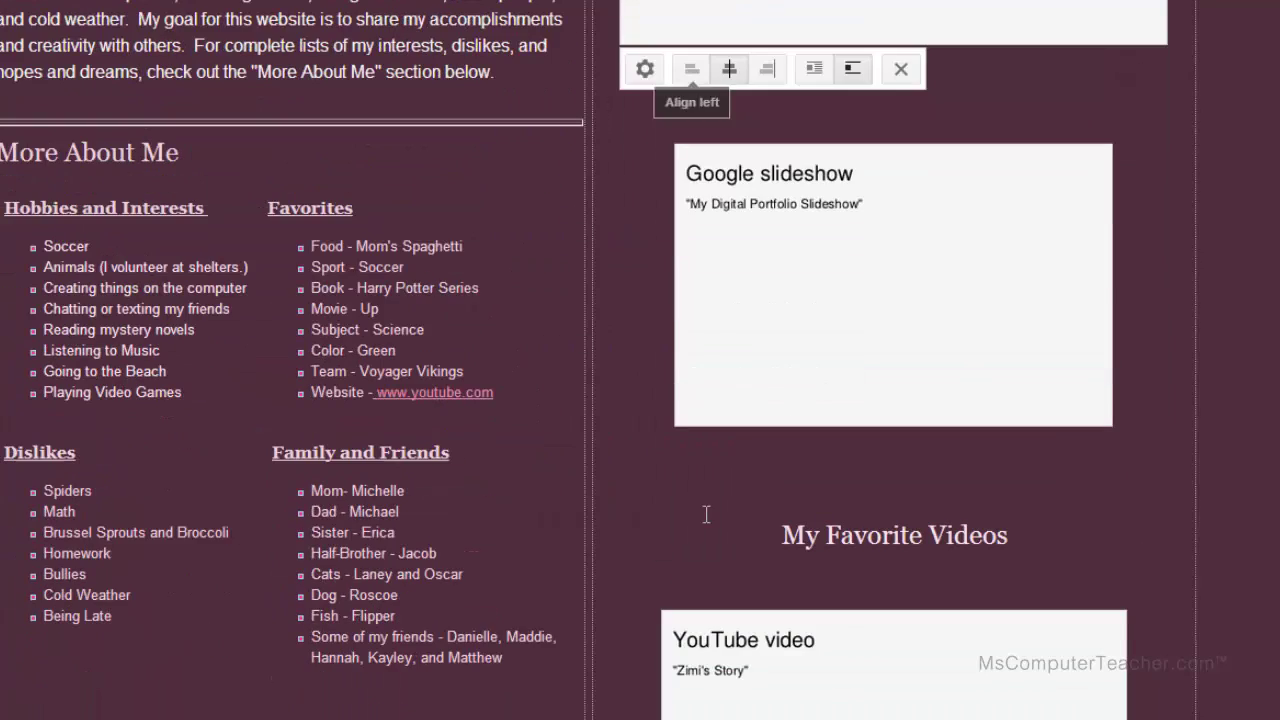
scroll(706, 514, down, 6)
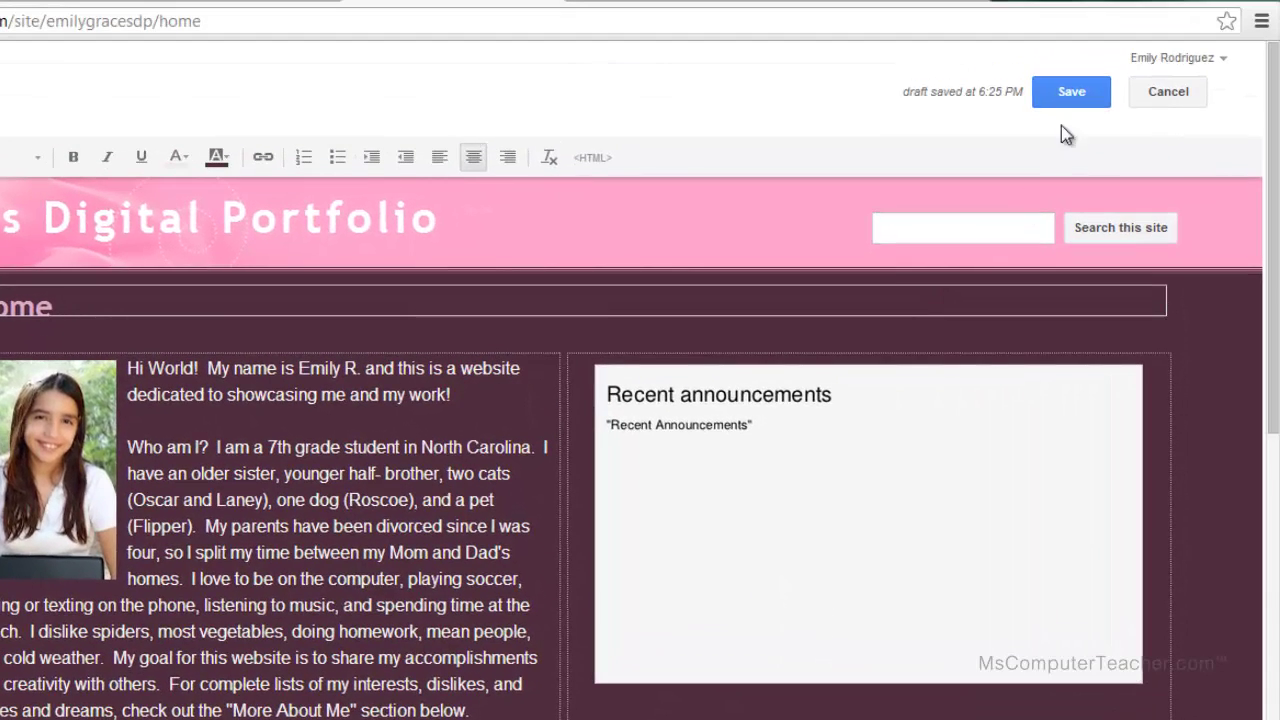
click(1075, 94)
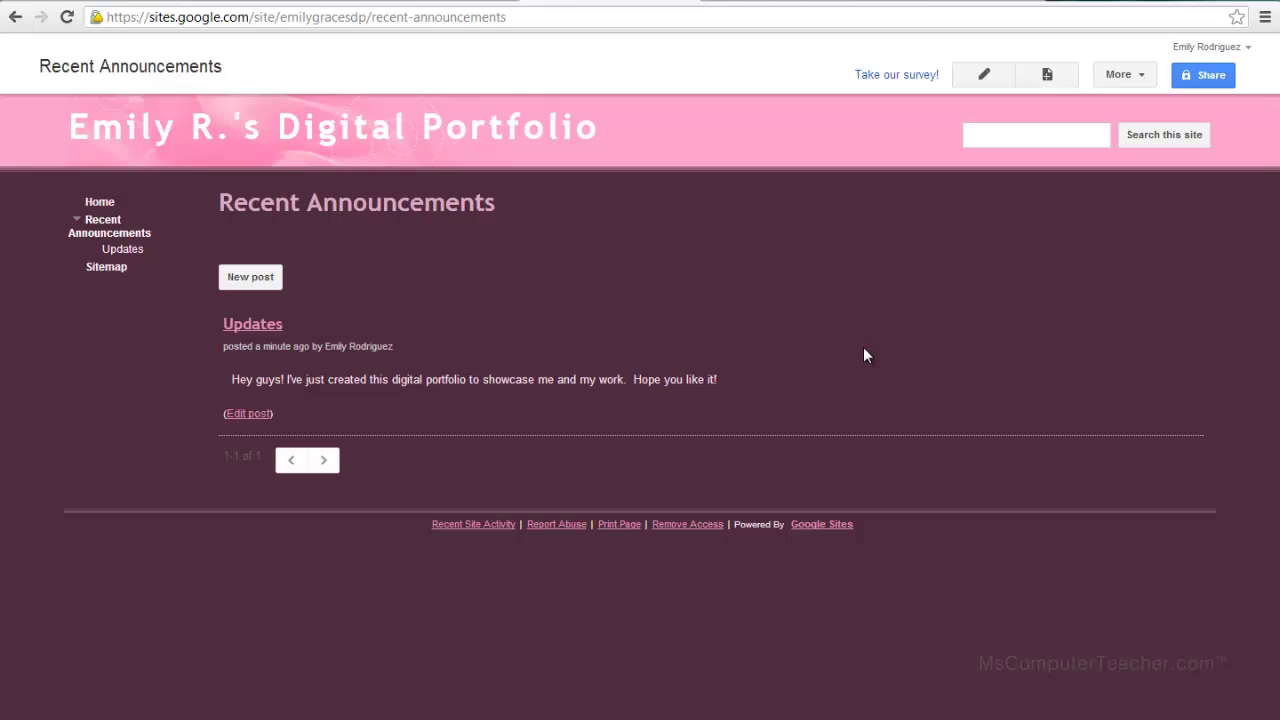
Start another post on the Recent Announcements page and cancel it
click(248, 279)
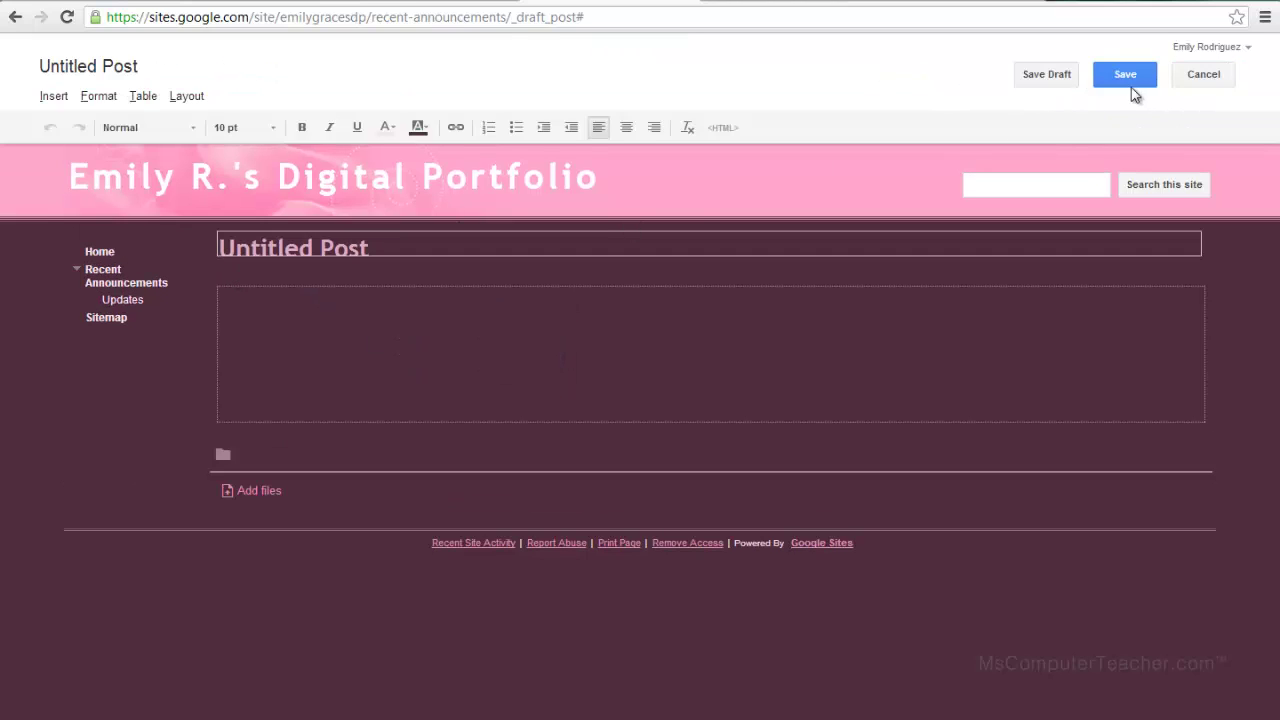
click(1206, 80)
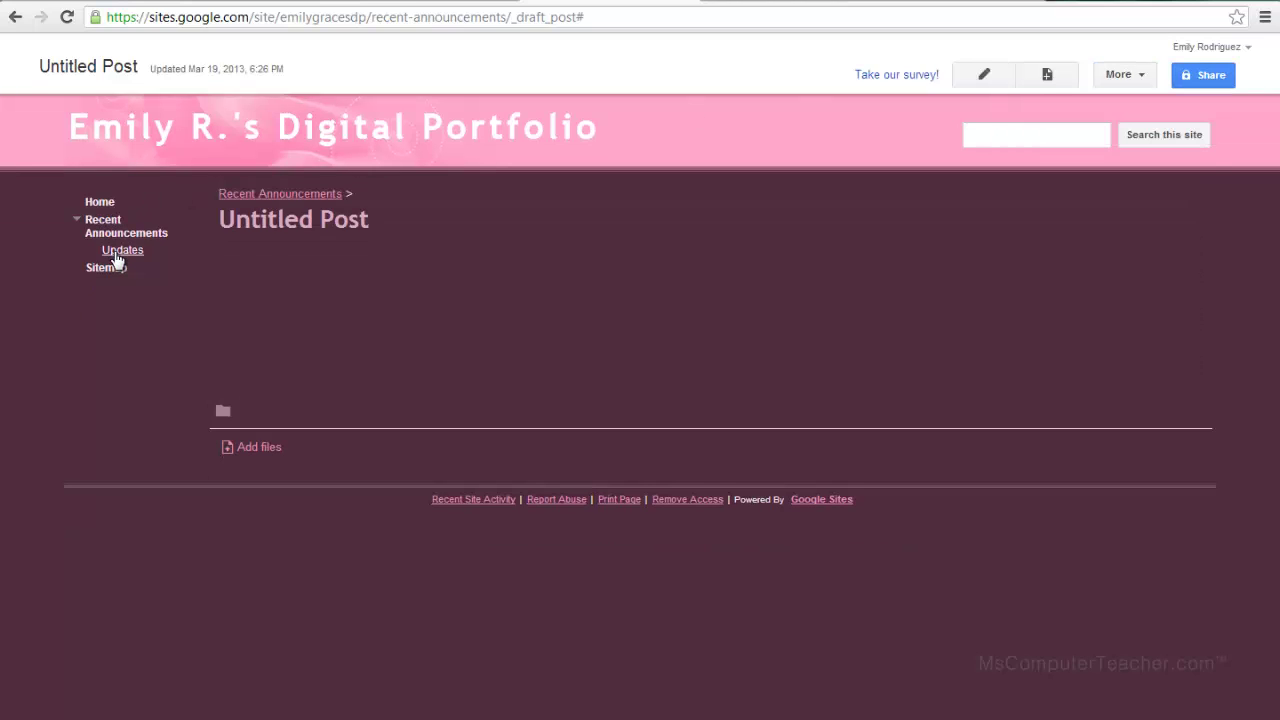
View the Updates post page and look over the whole Home page, including the announcements gadget, lists and videos
click(116, 256)
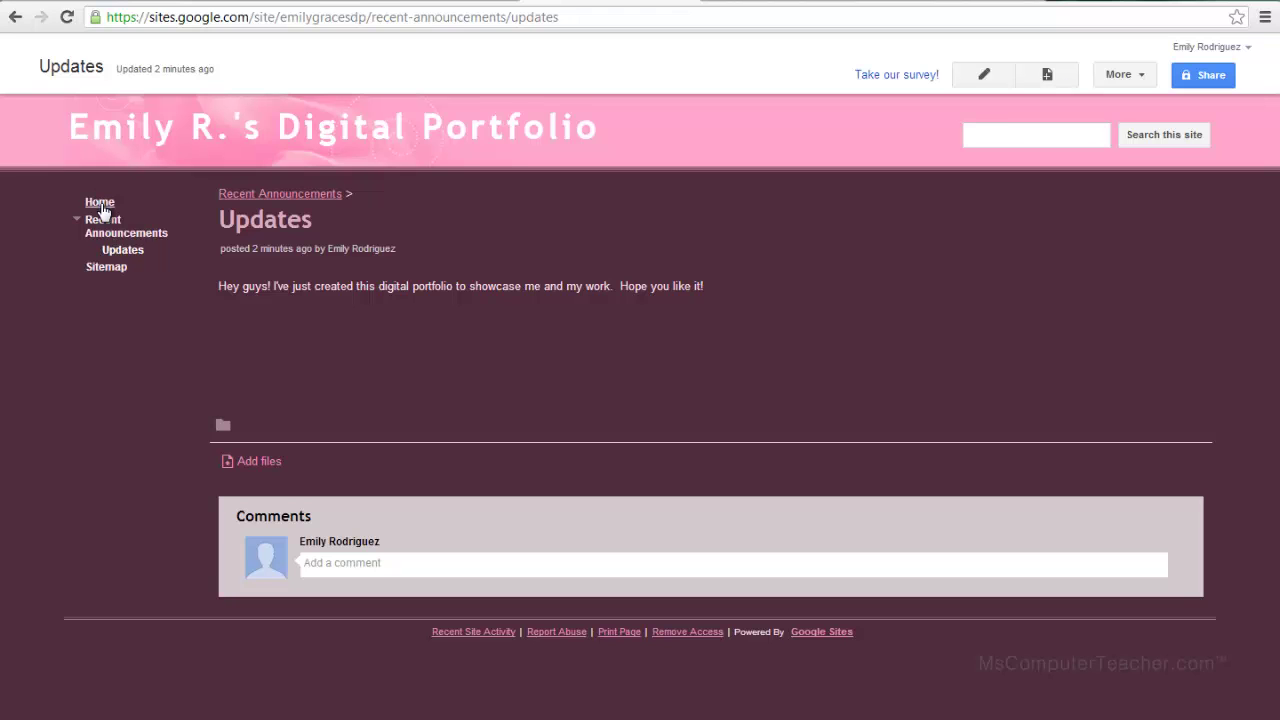
click(101, 205)
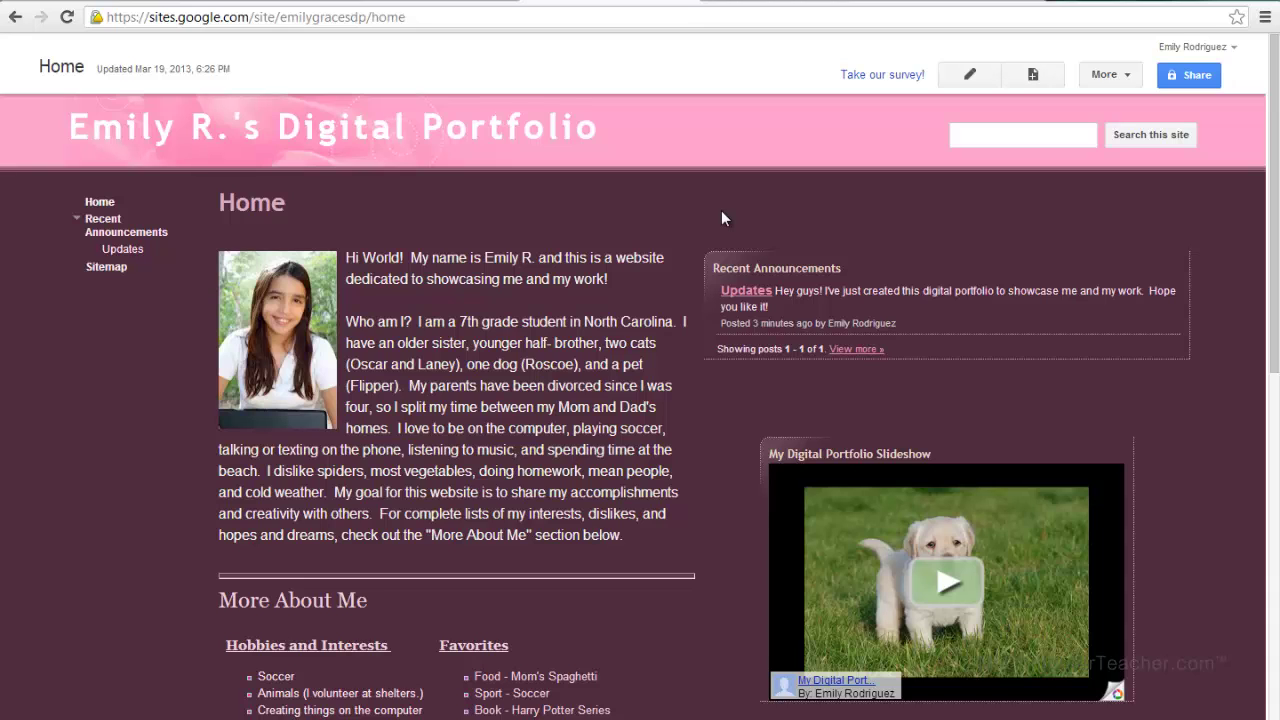
scroll(566, 331, down, 2)
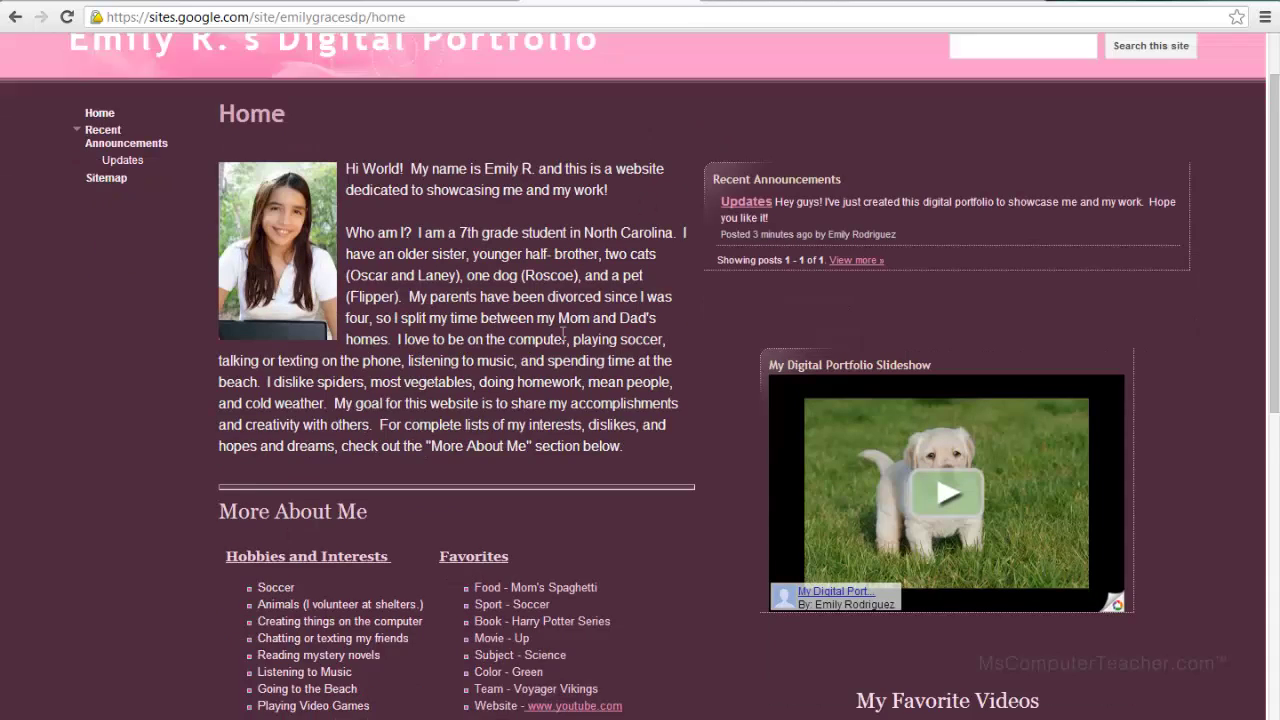
scroll(574, 331, down, 5)
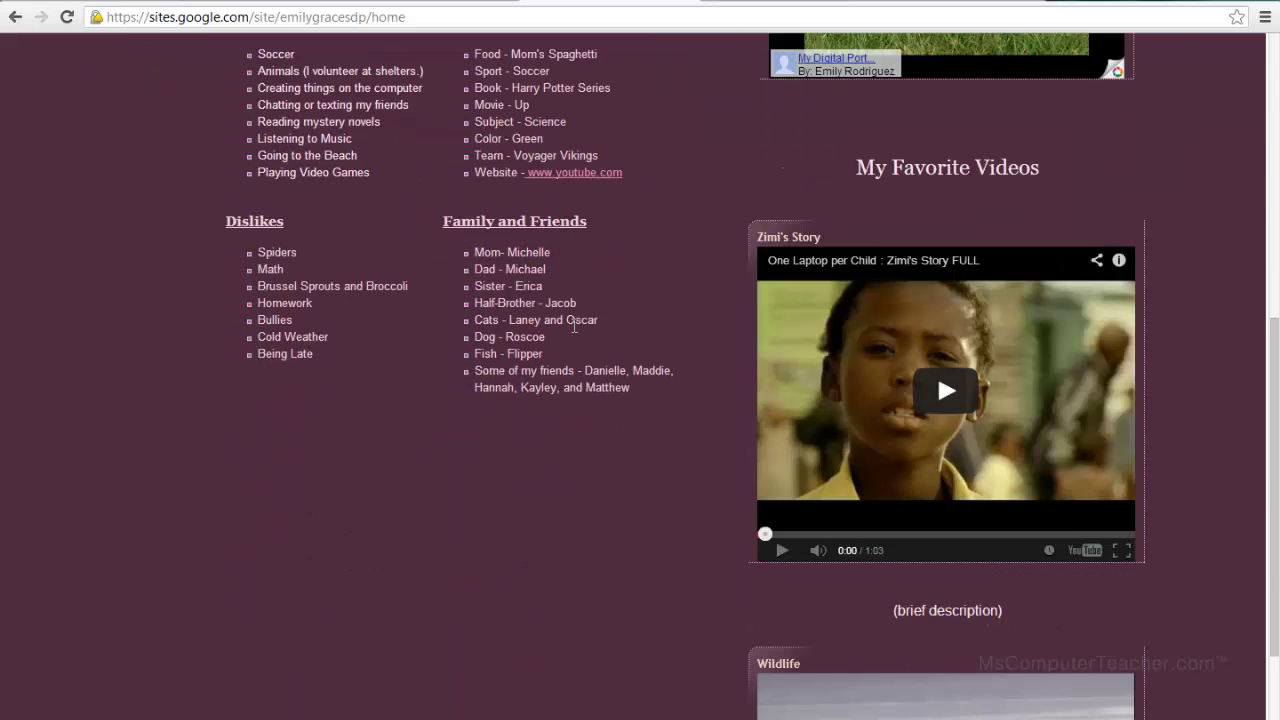
scroll(575, 327, down, 3)
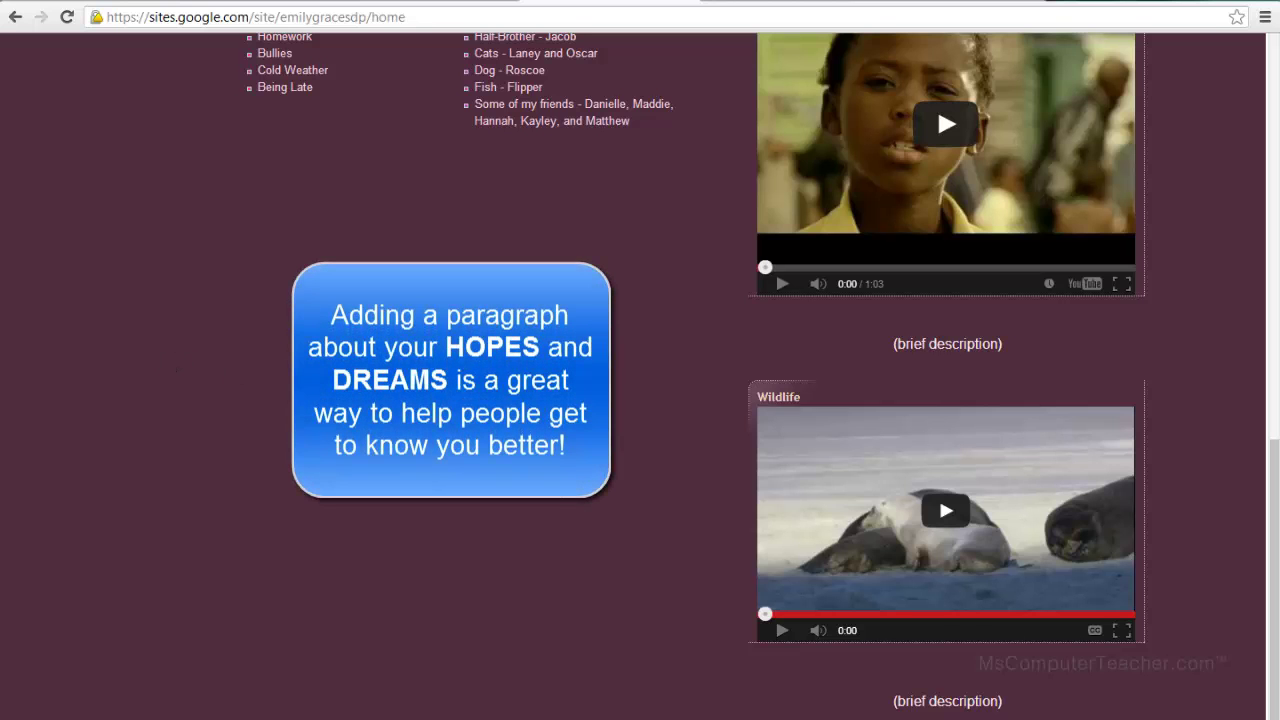
scroll(231, 369, up, 4)
scroll(640, 380, up, 6)
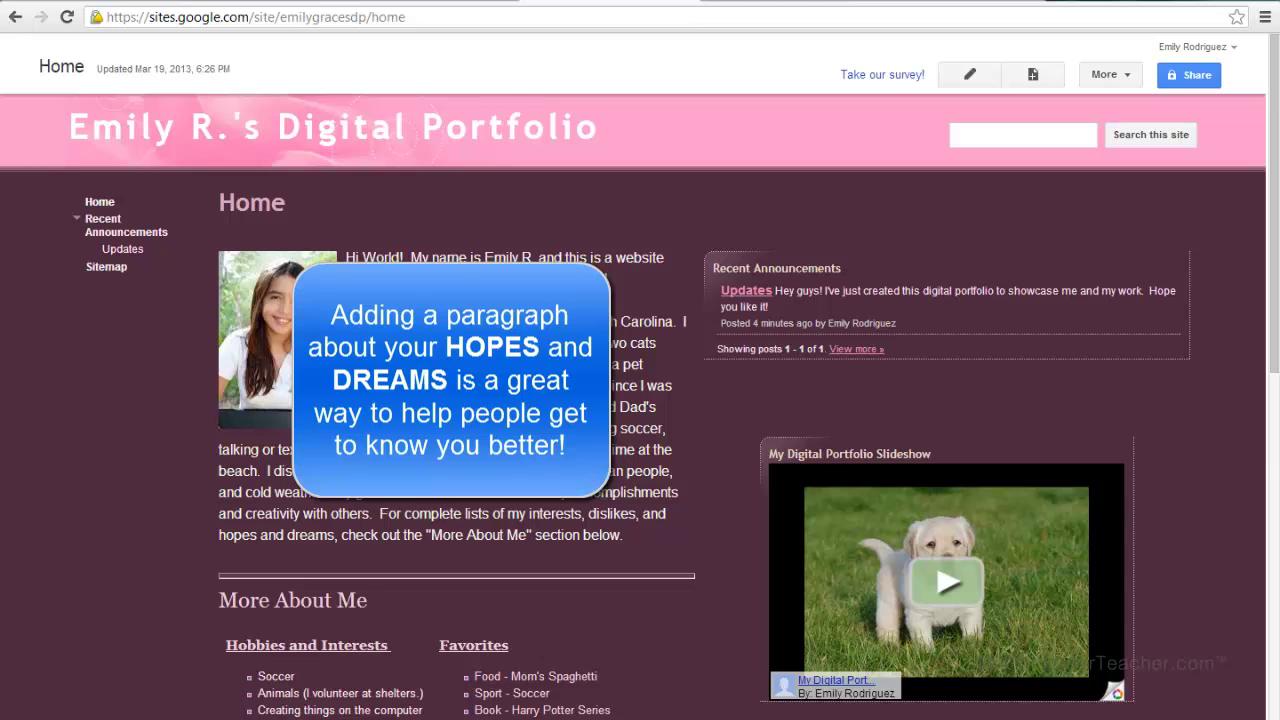
Open the Home page for editing and add blank lines below the Dislikes and Family and Friends lists
click(965, 82)
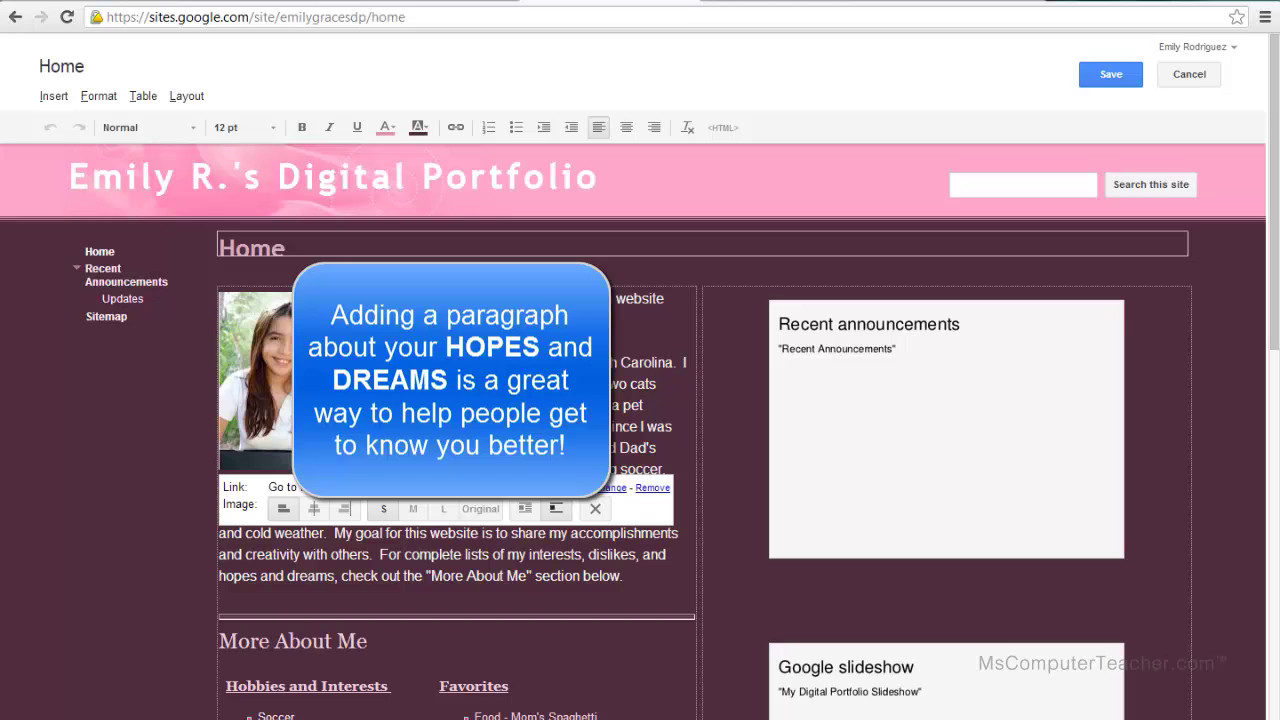
scroll(395, 581, down, 6)
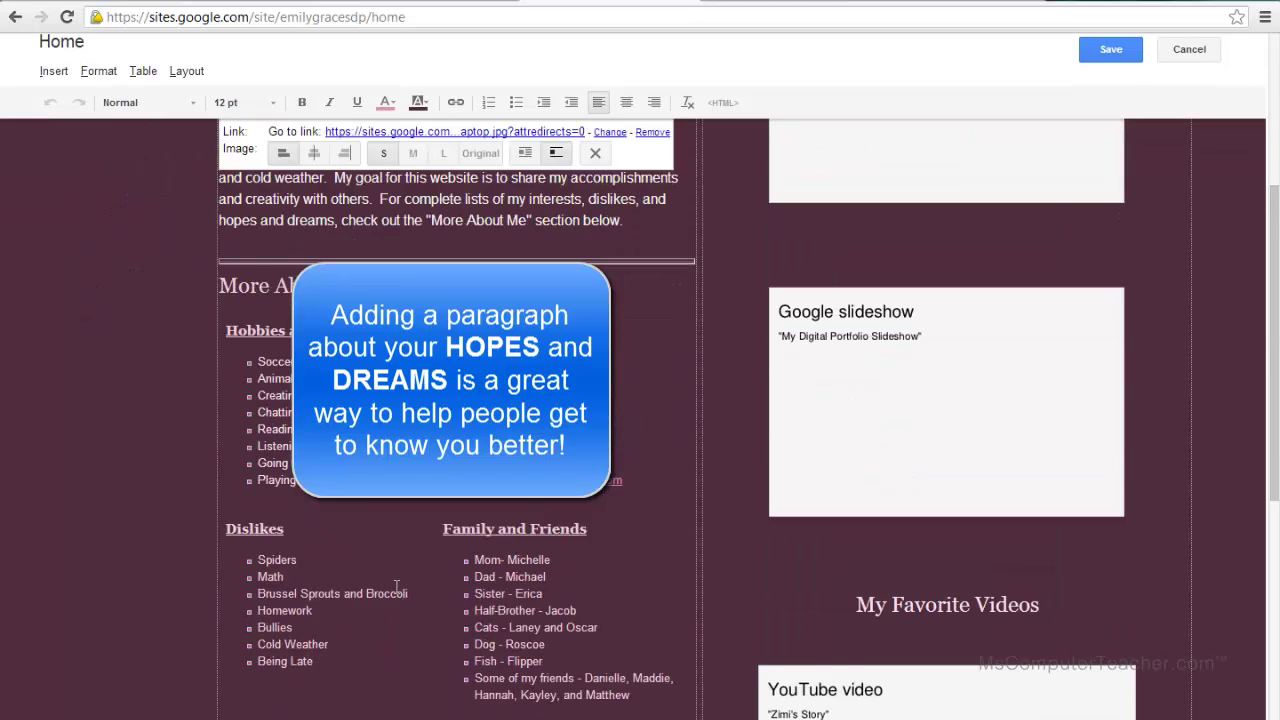
click(395, 581)
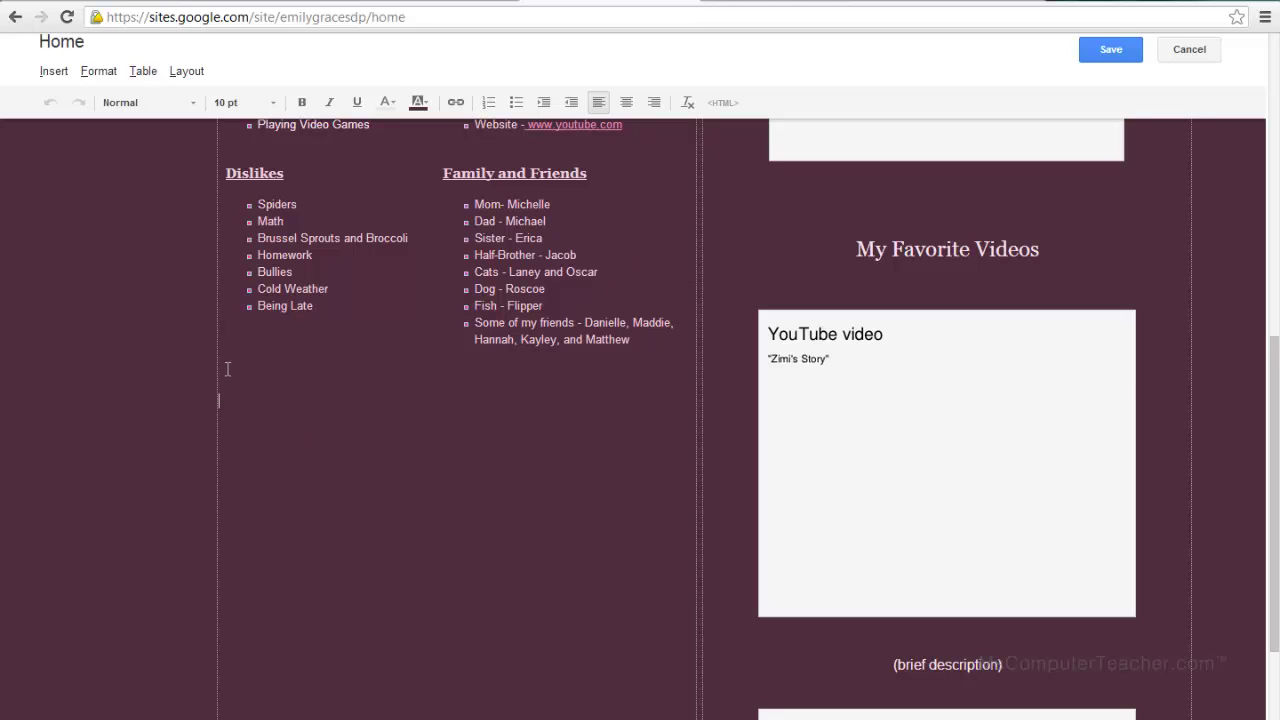
click(262, 351)
click(690, 286)
scroll(948, 333, up, 3)
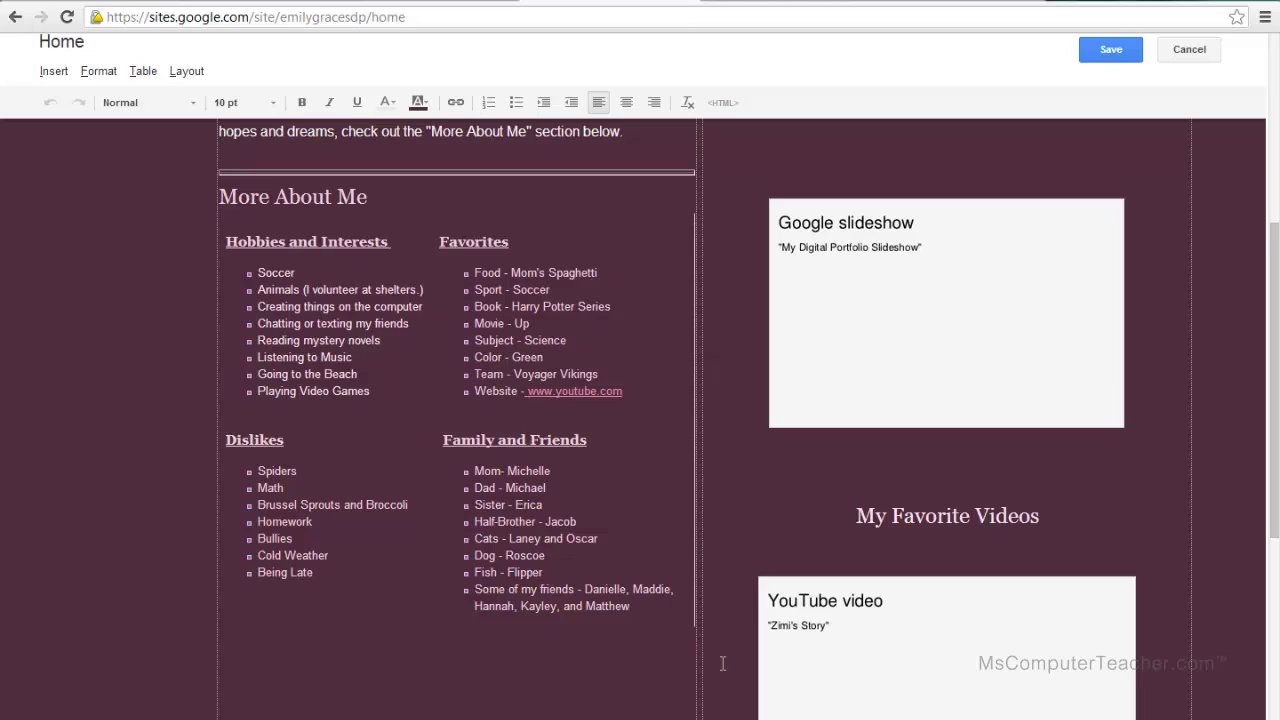
key(Return)
key(Return)
key(Return)
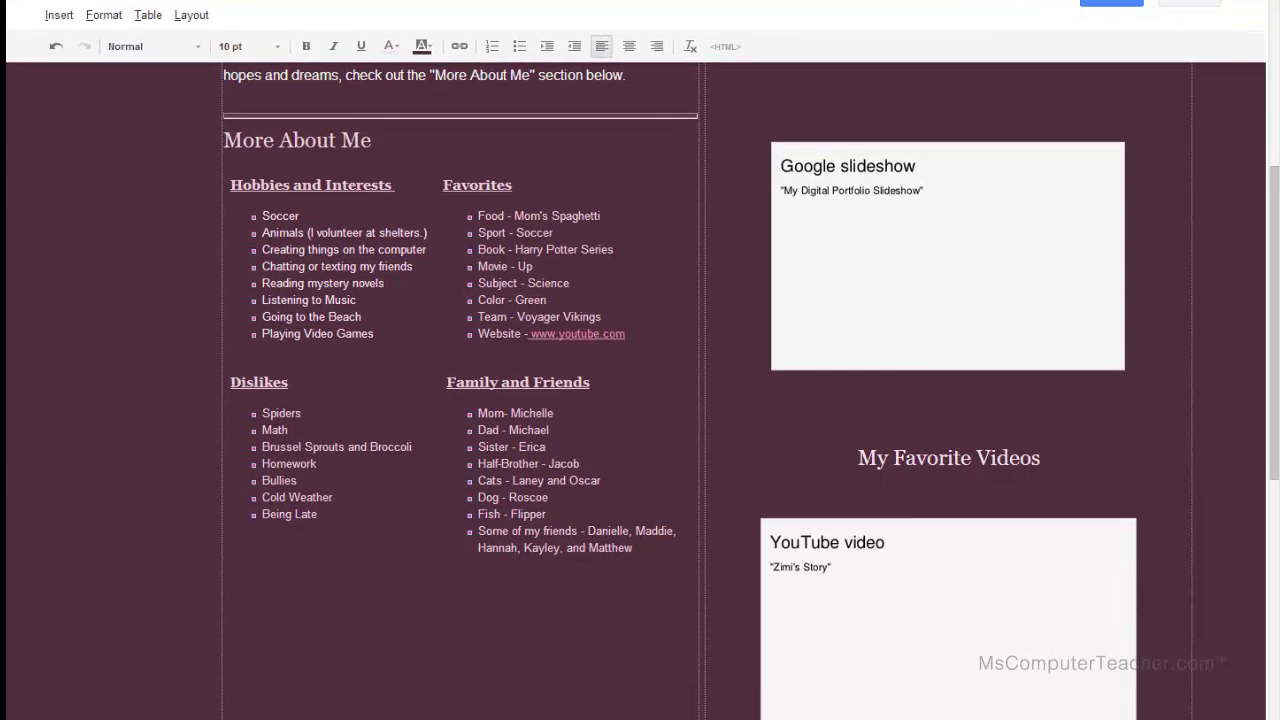
Write a "My Hopes and Dreams" section below the lists, with three paragraphs on school, personal goals and hopes for the world
click(267, 609)
text(My Hopes and Dreams I have a lot of hopes and dreams that one day I hope to achieve.  For starters, I'd like to work harder in school so that I can get into the best college possible.  I'm not sure what I want to do when I grow up, but I know that I love science and technology.  A teacher suggested to me one time that I study computer engineering.  I definitely like seeing what all computers can do!  Some of my other goals are to make captain of the soccer team next year, do a good job making this website, become a better artist, and make more friends.  I've been practicing my soccer skills at home and also joined the Art Club in school, so I'm off to a great start!  I also have hopes and dreams for the world.  Because I volunteer at an animal shelter and see how many poor cats and dogs don't get the homes they deserve, one goal I have is for there to be no homeless cats and dogs.  I also would like for someone to find a cure for cancer.  Two years ago my aunt died from cancer, and it was a very sad time for our family.  My last hope is for peace in the world.  I don't really understand why we have wars.  I think people should be able to talk out their differences.)
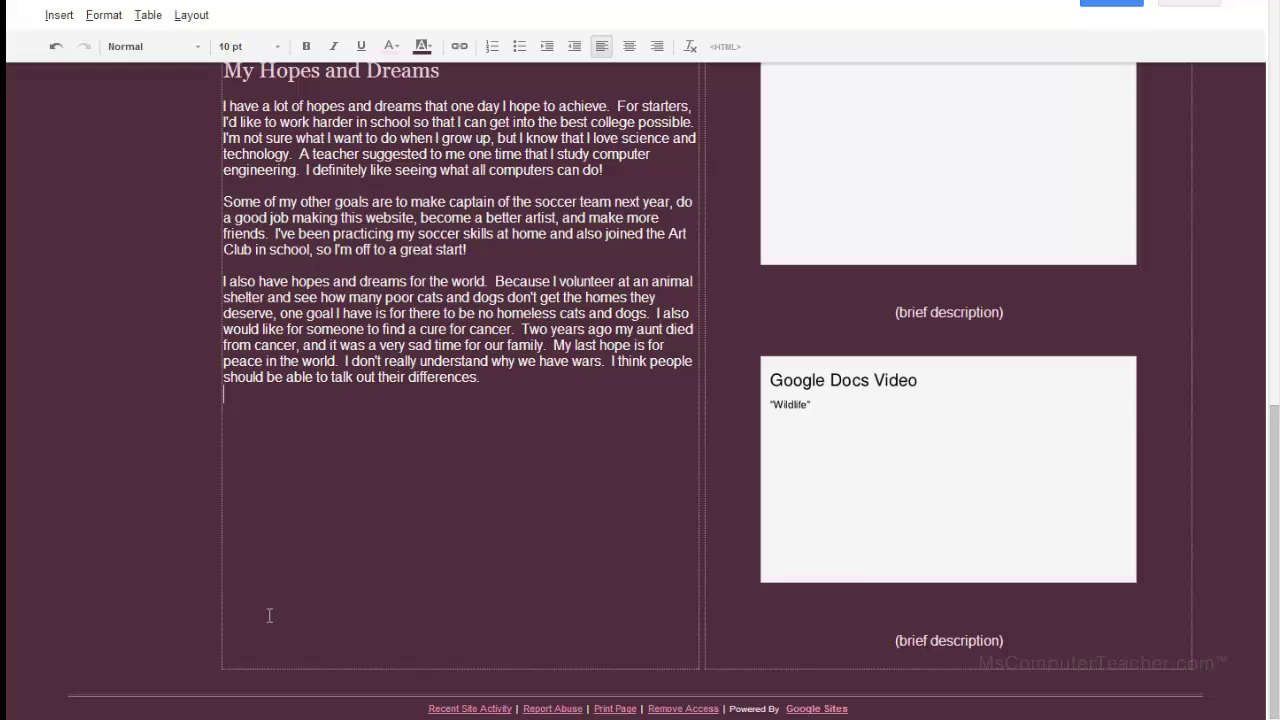
Read through the My Hopes and Dreams paragraphs, highlighting passages, and compare the section with the rest of the Home page
scroll(390, 546, up, 3)
scroll(390, 546, up, 3)
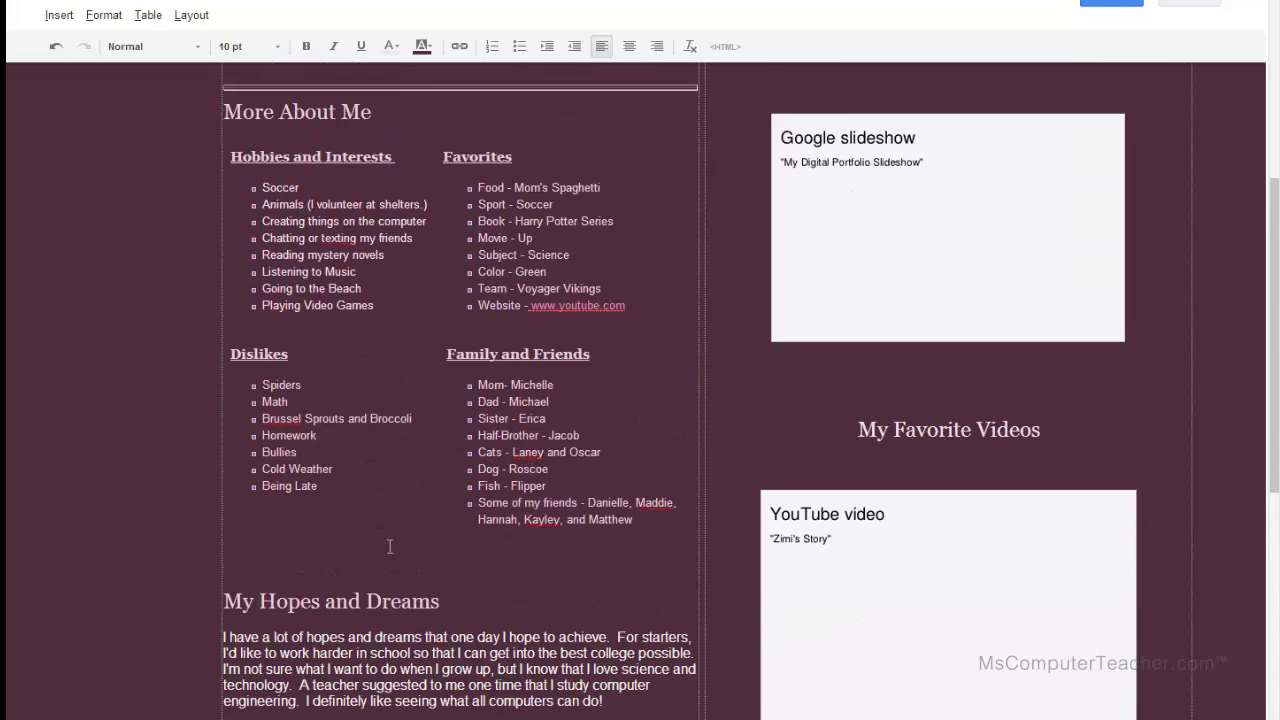
scroll(390, 546, down, 5)
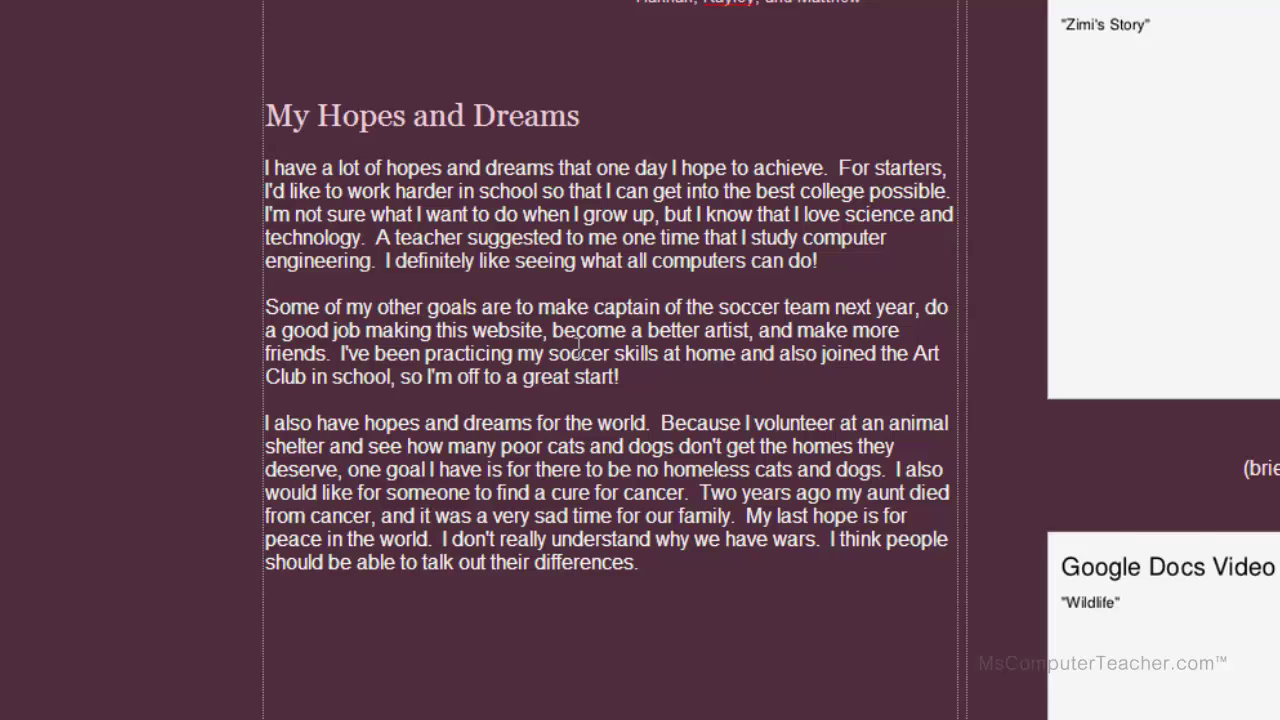
scroll(578, 352, down, 2)
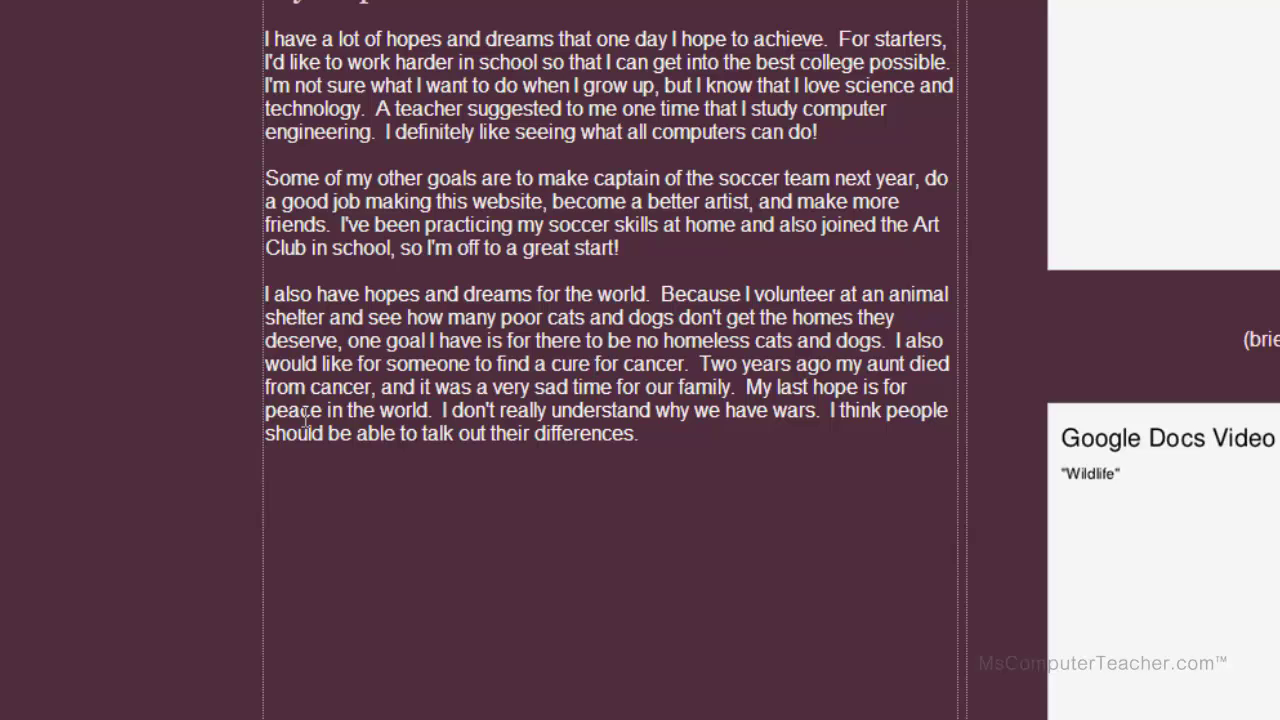
drag(266, 410, 436, 413)
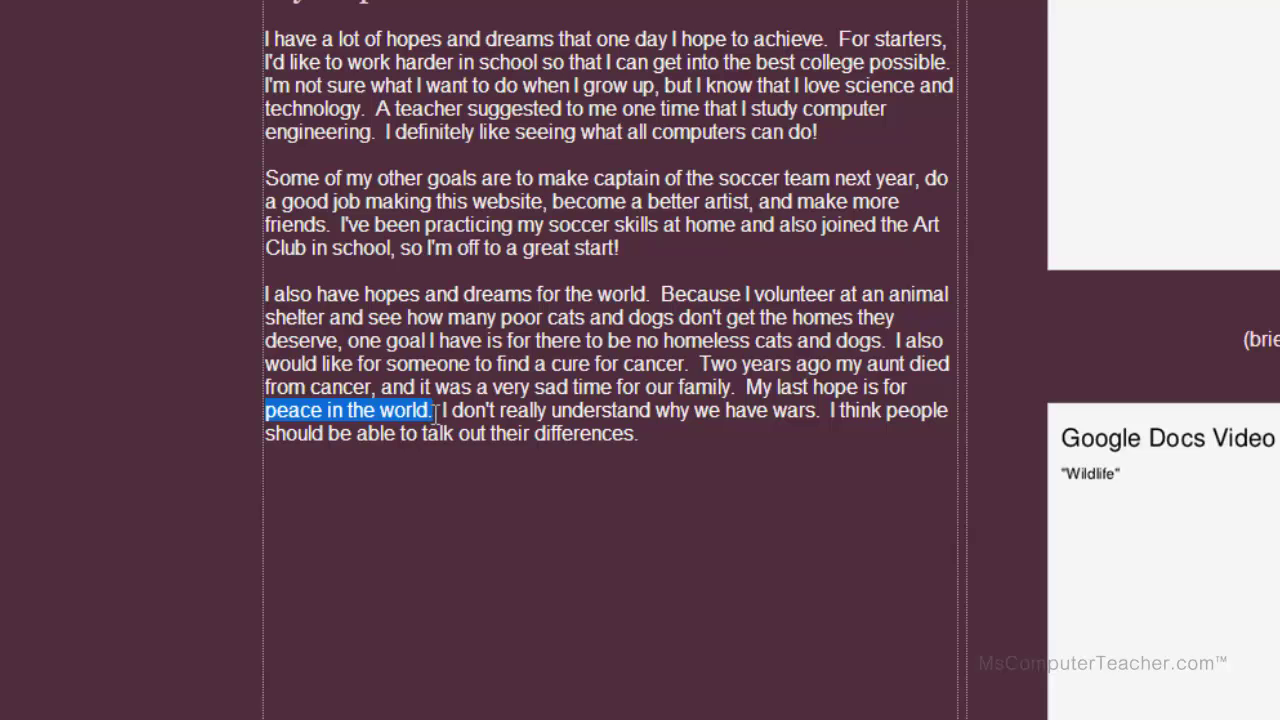
scroll(500, 438, up, 3)
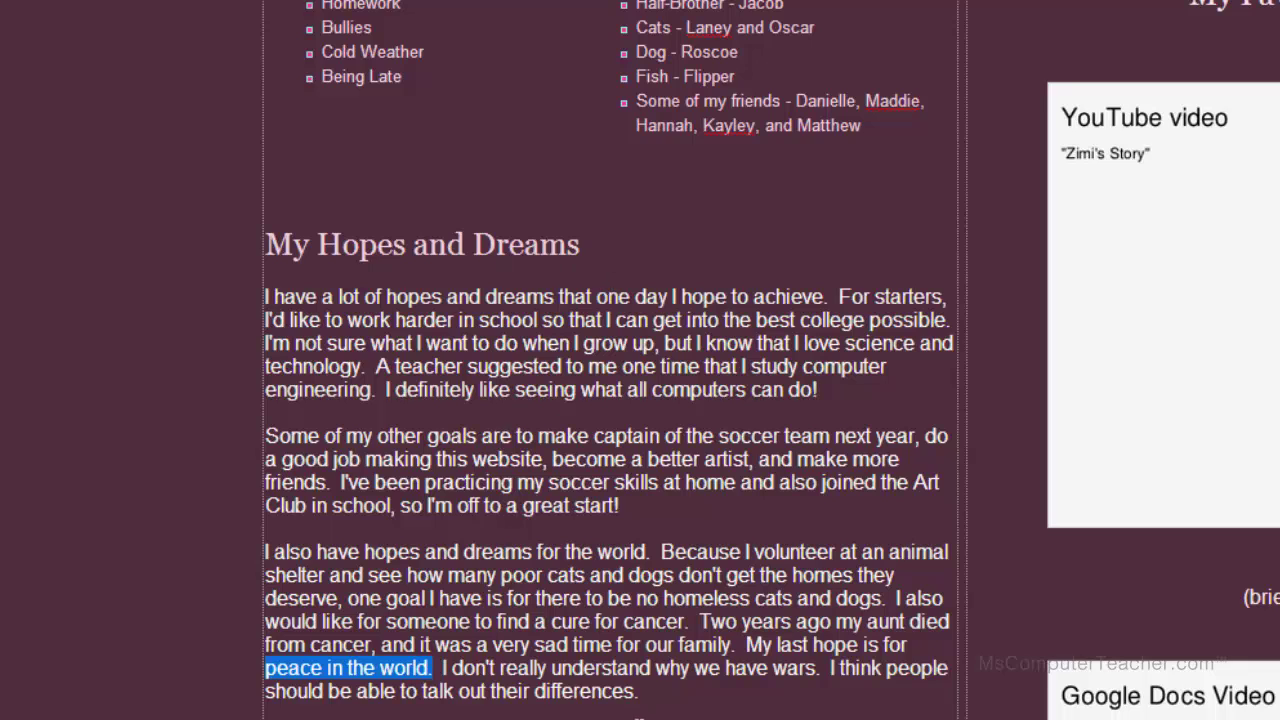
mouse_move(666, 691)
drag(666, 691, 287, 306)
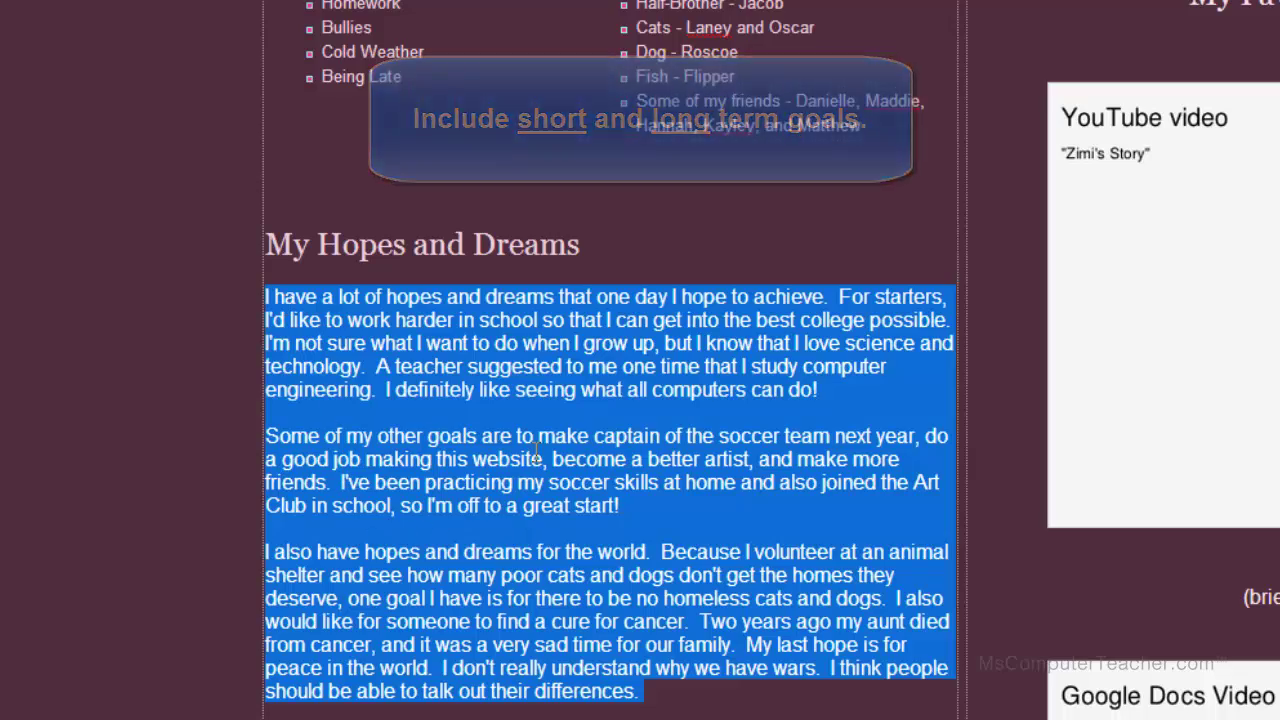
click(673, 608)
scroll(673, 608, up, 3)
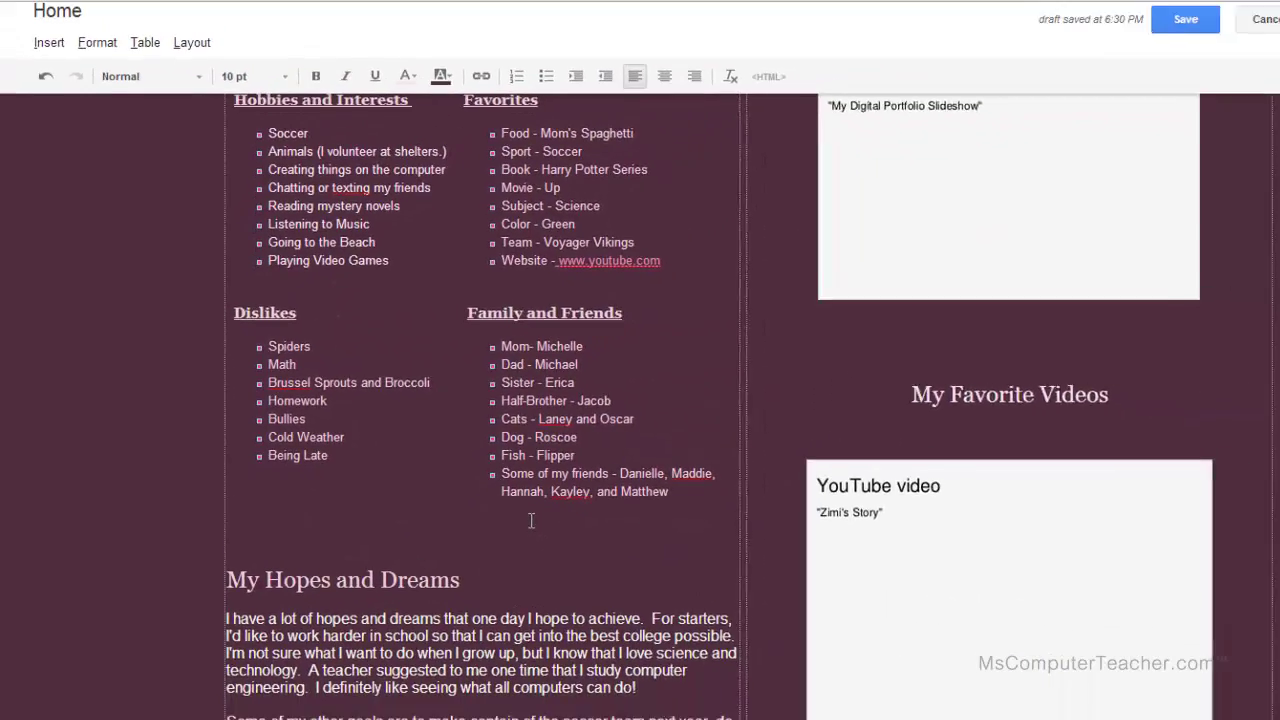
scroll(501, 514, up, 5)
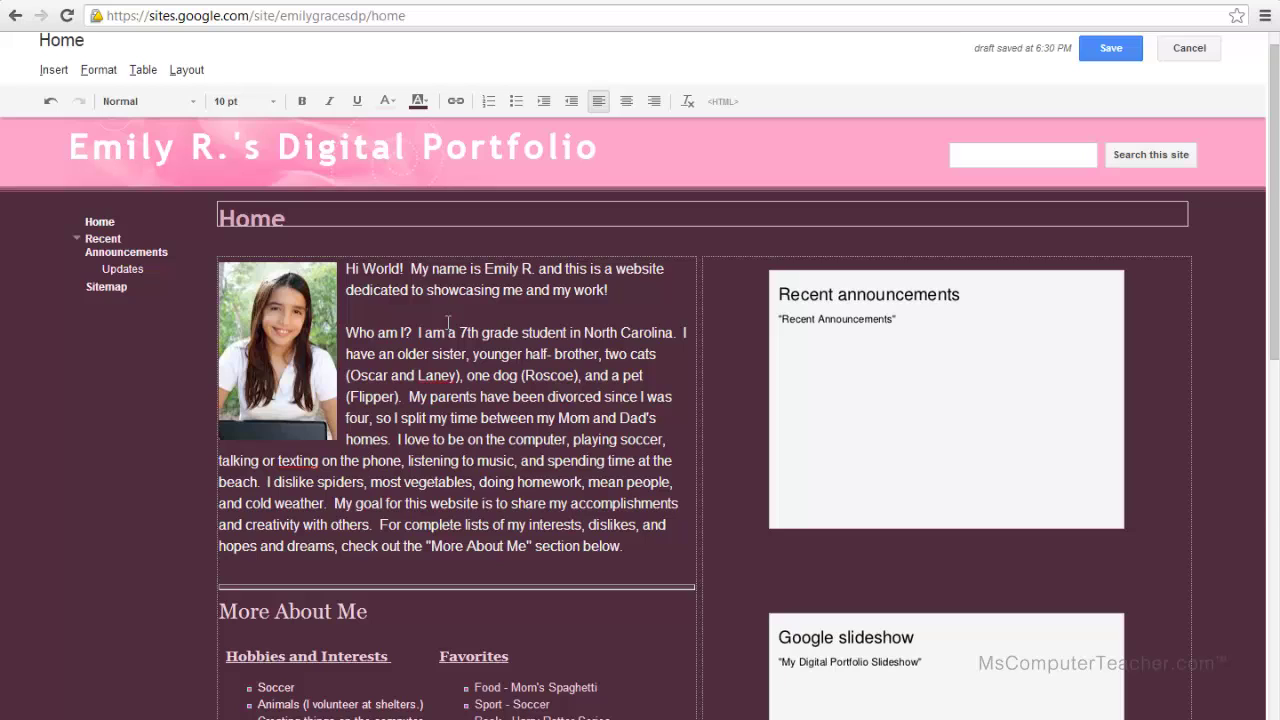
scroll(448, 321, down, 6)
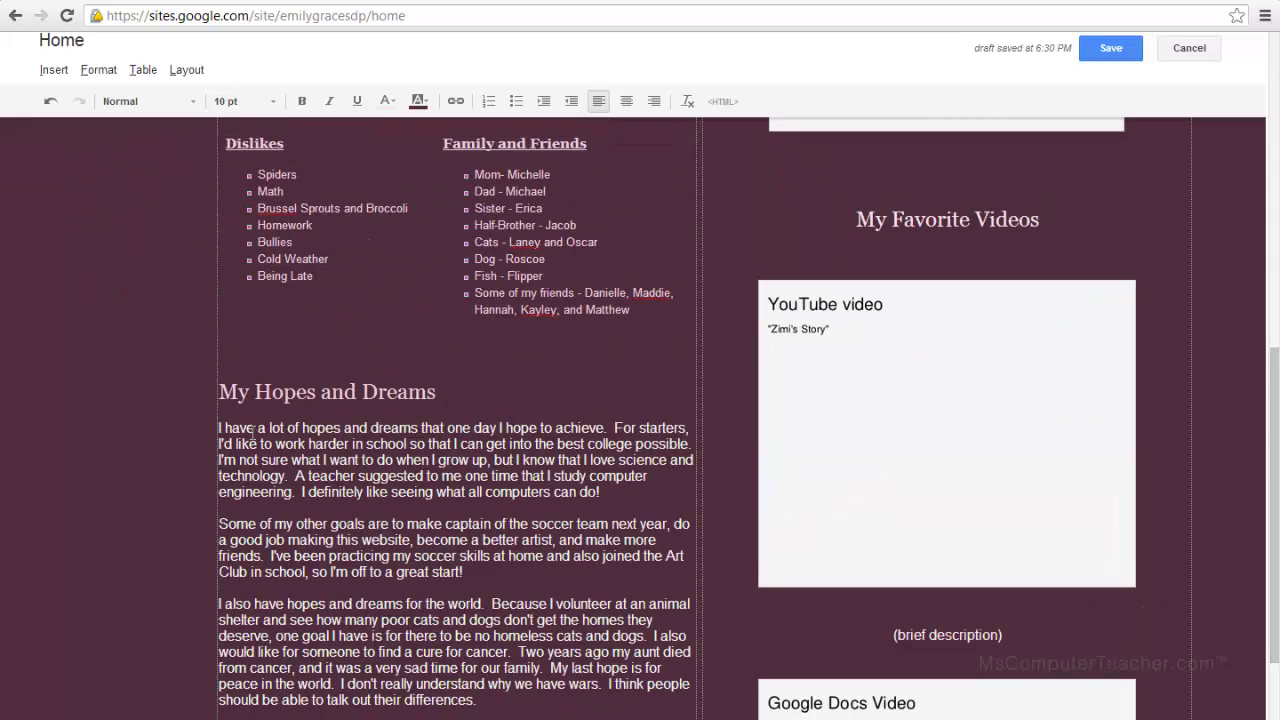
scroll(534, 682, up, 6)
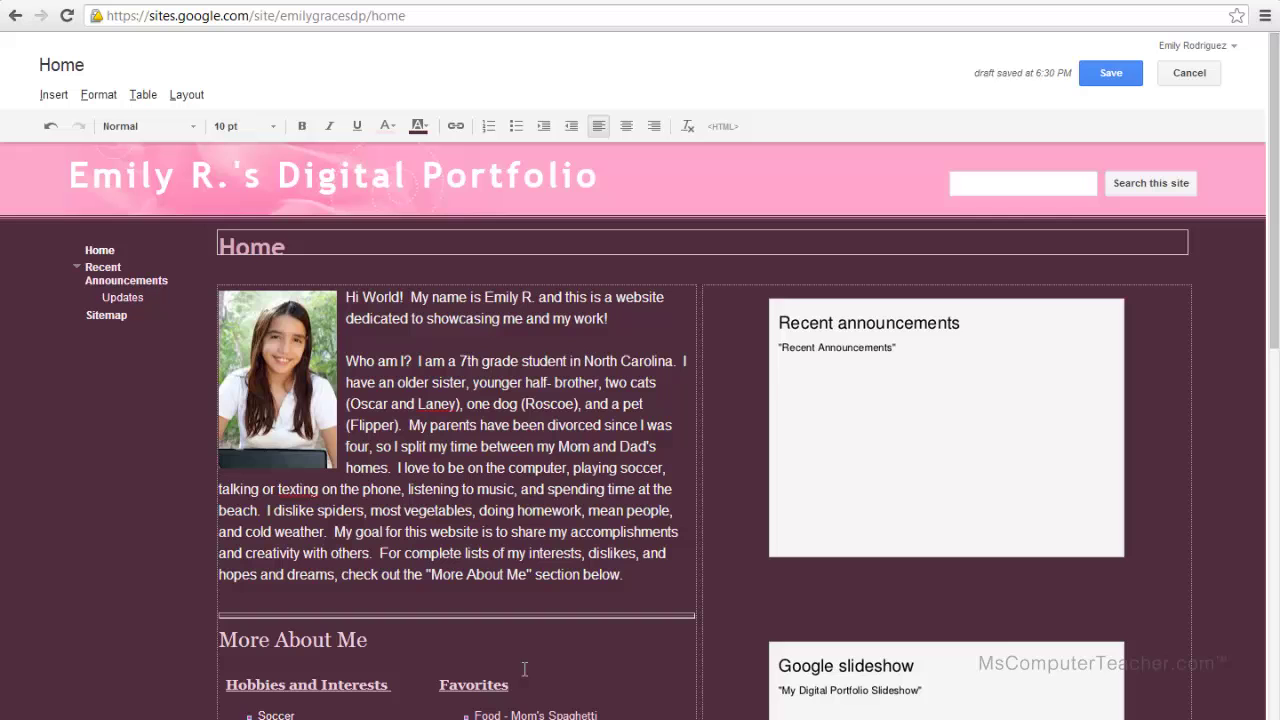